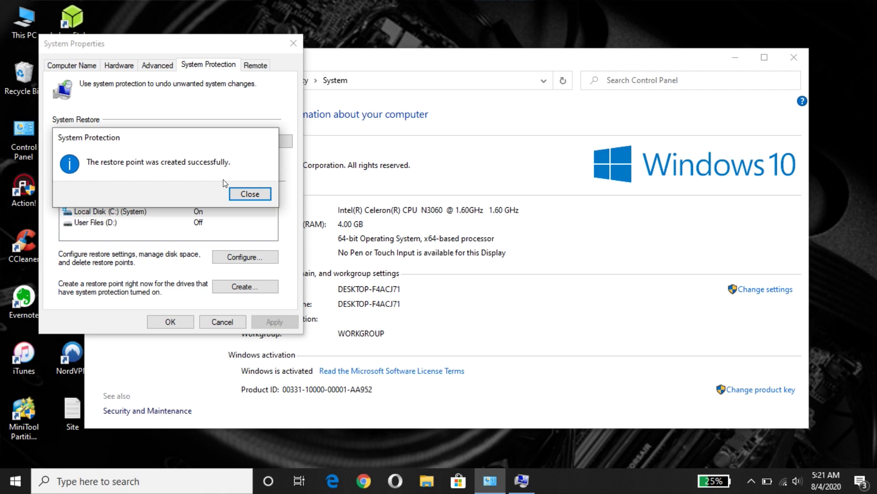
Step: Dismiss the restore point message, accept the System Properties dialog and close the System window
left_click(238, 195)
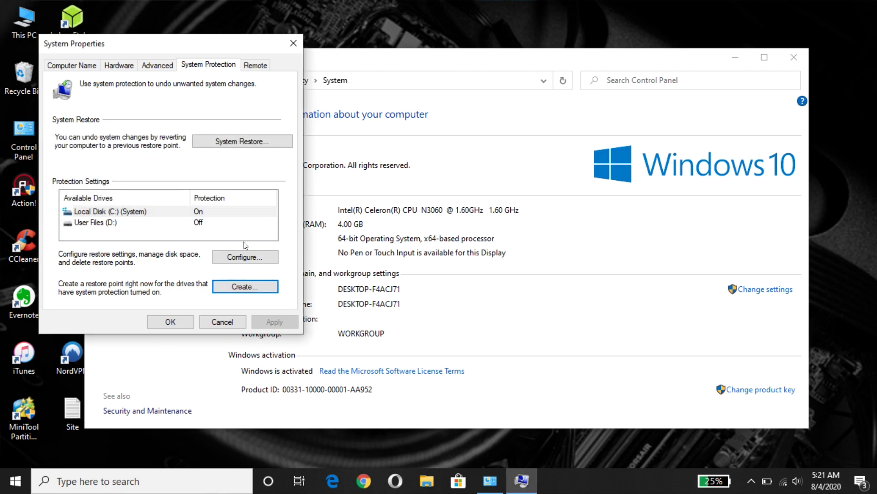
left_click(171, 321)
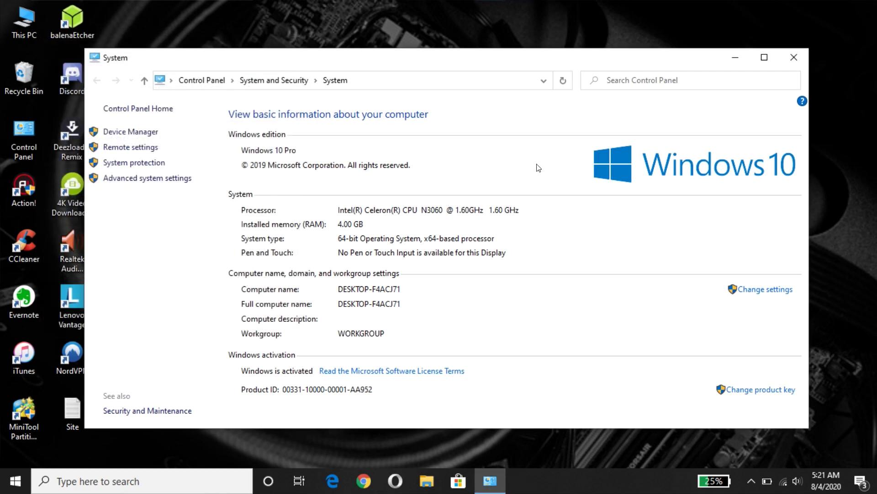
left_click(794, 57)
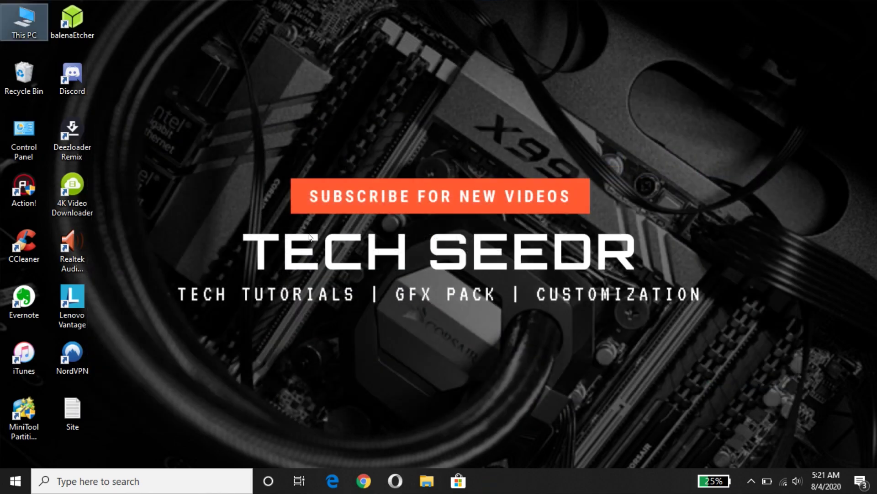
Step: Copy the Google Drive folder link from the Site text file on the desktop and close the file
double_click(65, 416)
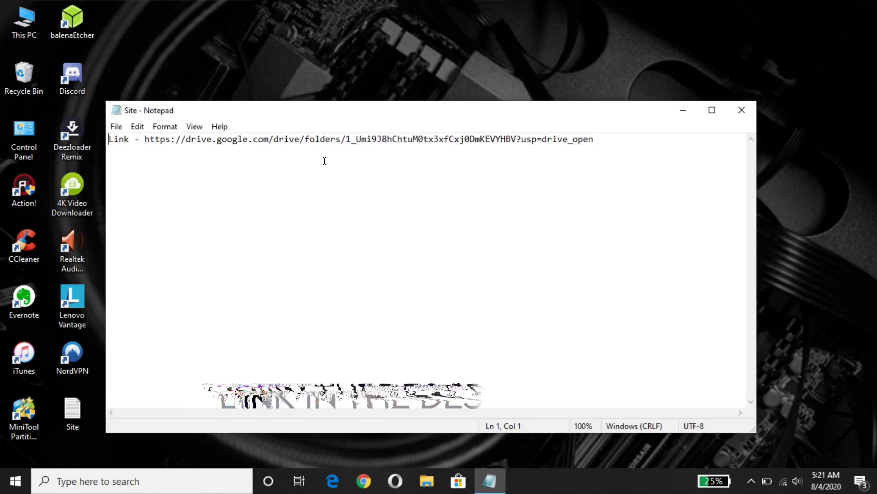
left_click(145, 139)
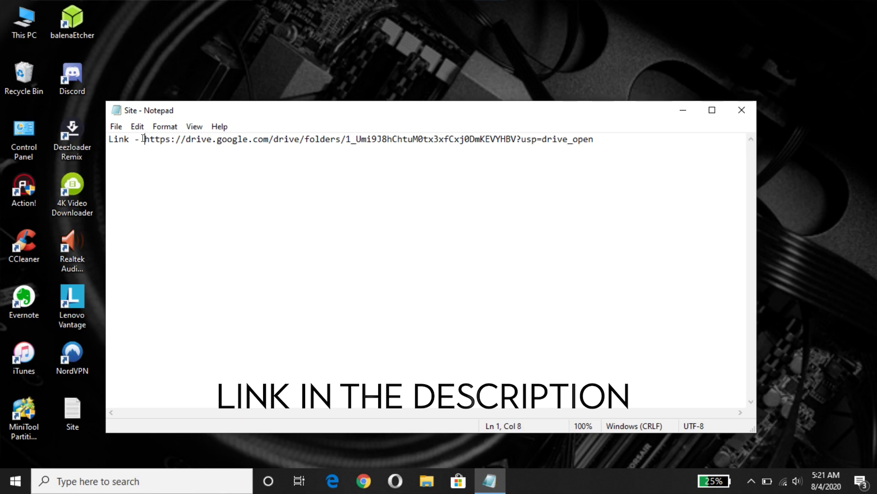
key("shift+End")
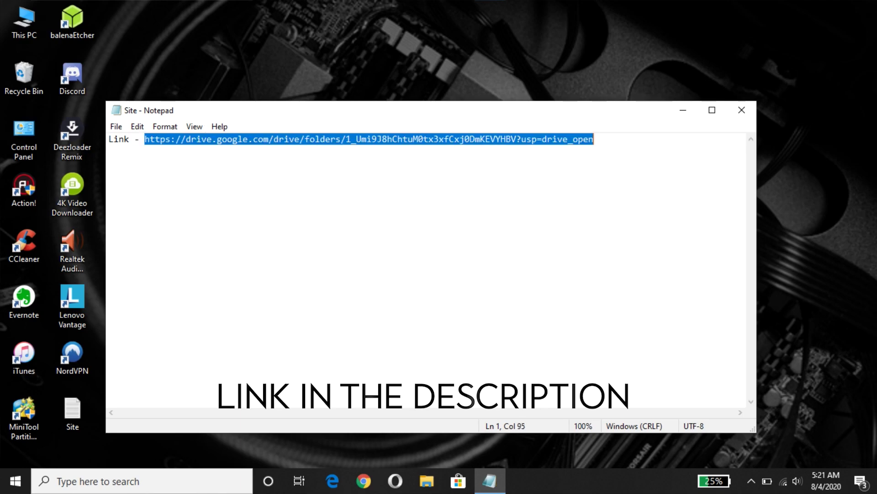
right_click(488, 138)
left_click(522, 175)
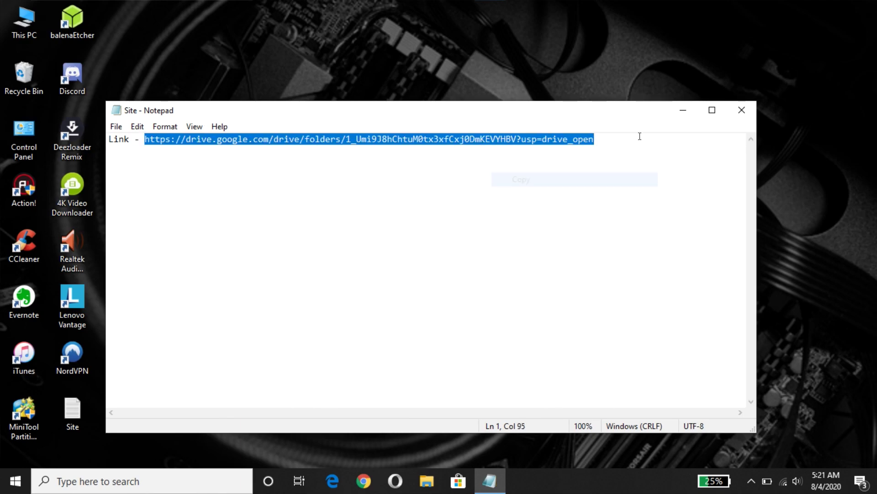
left_click(742, 110)
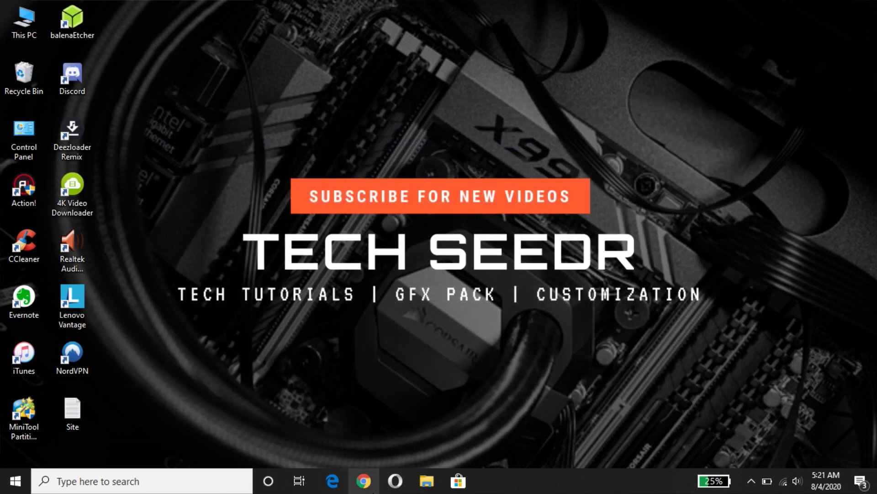
Step: Switch to Chrome and open the copied Google Drive folder link
left_click(373, 492)
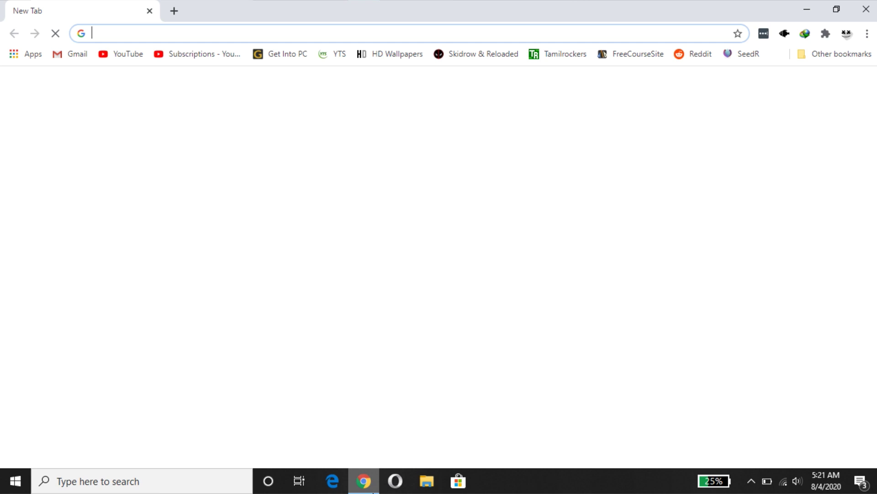
right_click(177, 26)
left_click(217, 115)
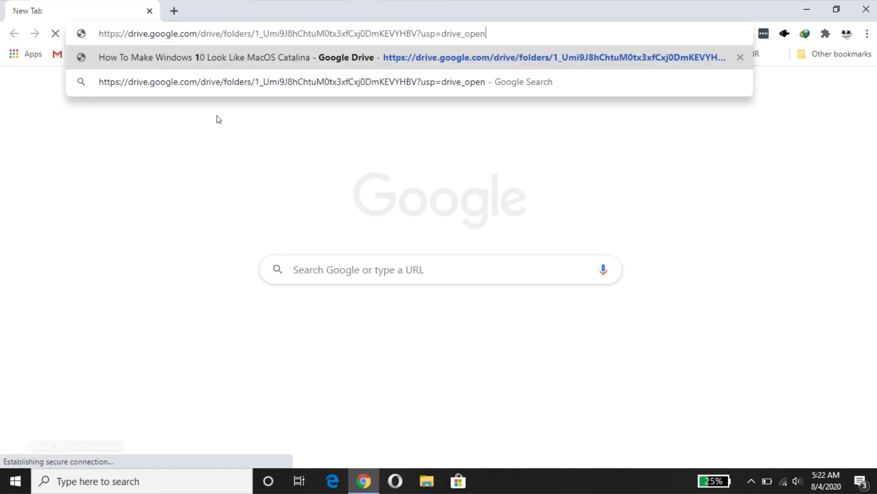
key("Return")
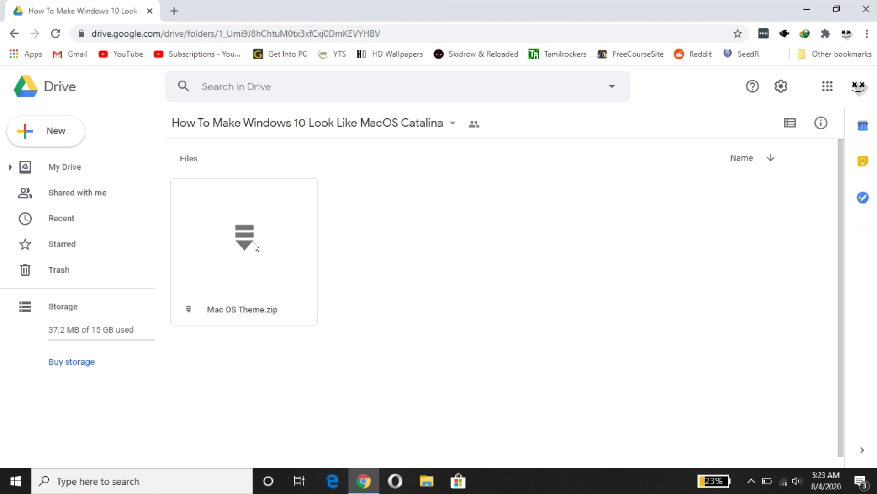
Step: Download Mac OS Theme.zip despite the virus scan warning, saving it in the Compressed downloads category
double_click(257, 310)
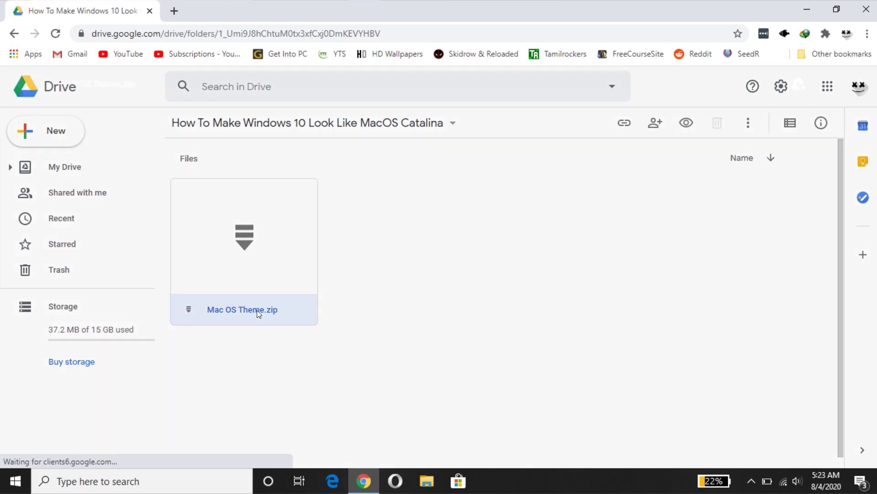
left_click(829, 85)
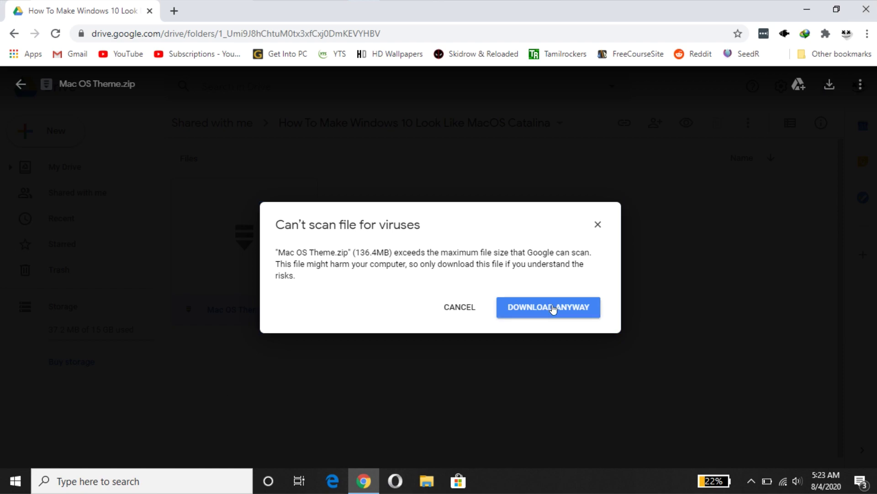
left_click(554, 307)
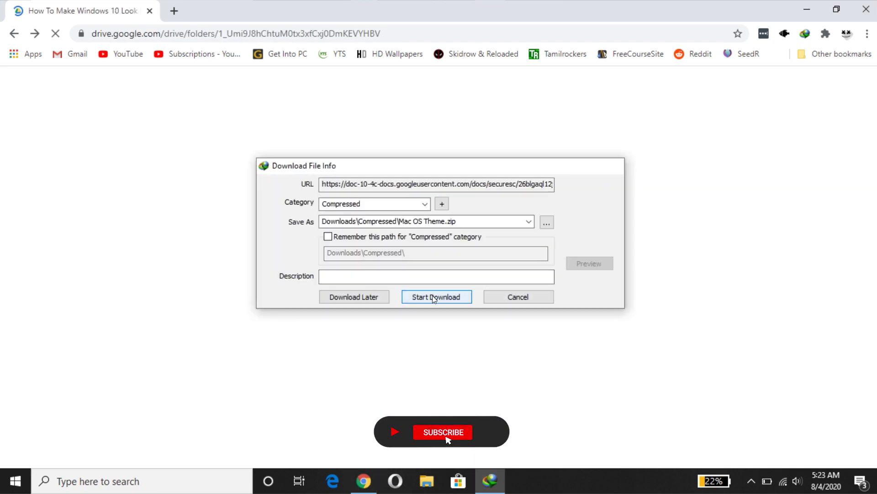
left_click(433, 297)
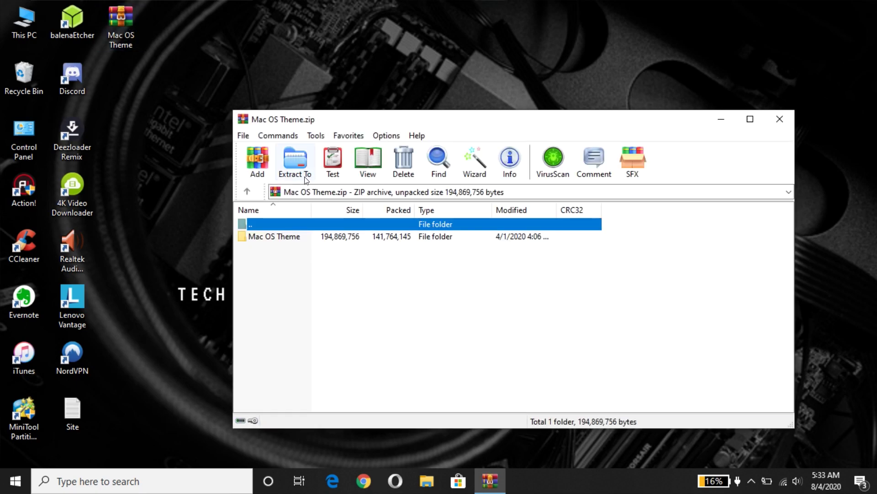
Step: Extract the Mac OS Theme archive to a Mac OS Theme folder on the desktop and close WinRAR
left_click(298, 168)
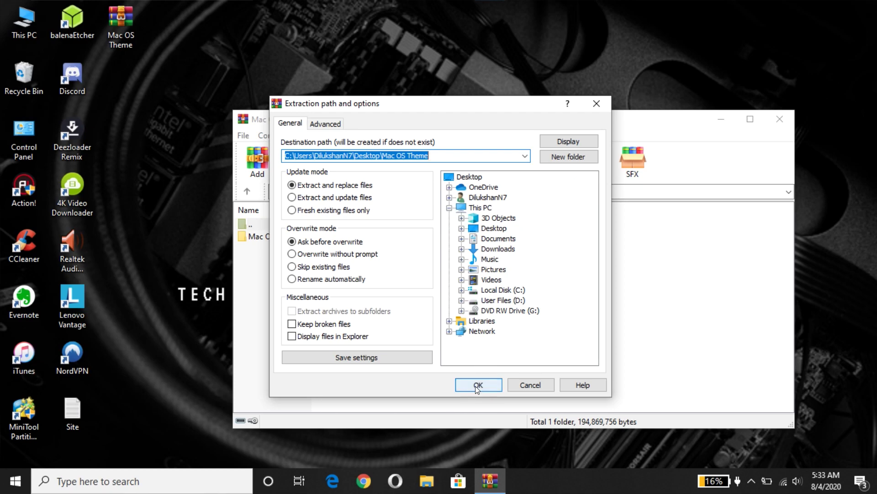
left_click(478, 384)
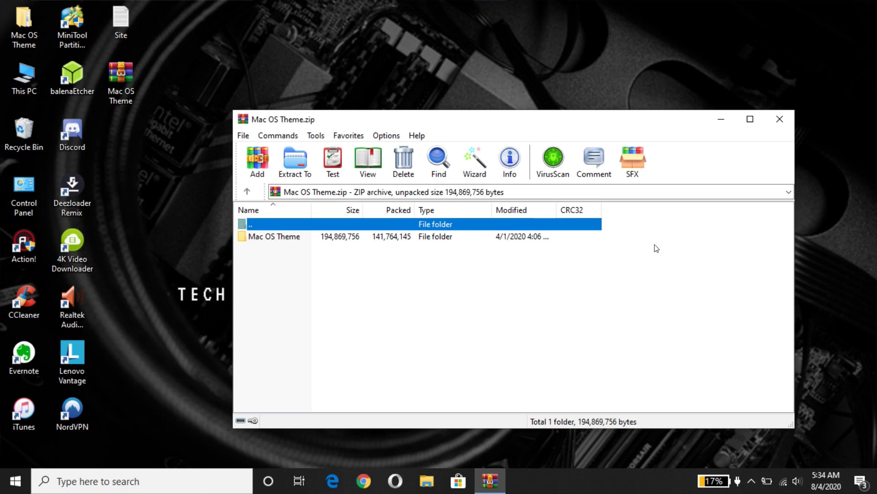
left_click(771, 119)
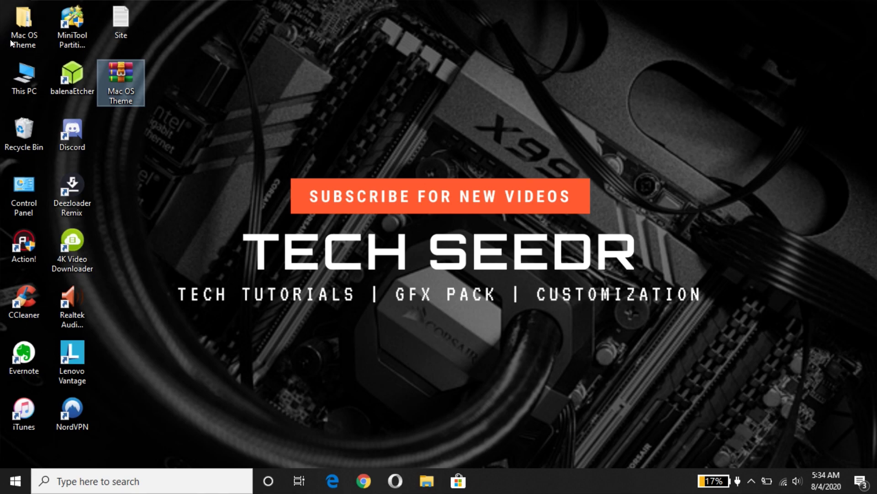
Step: Open the extracted Mac OS Theme folder on the desktop and the Mac OS Theme subfolder inside it
double_click(23, 29)
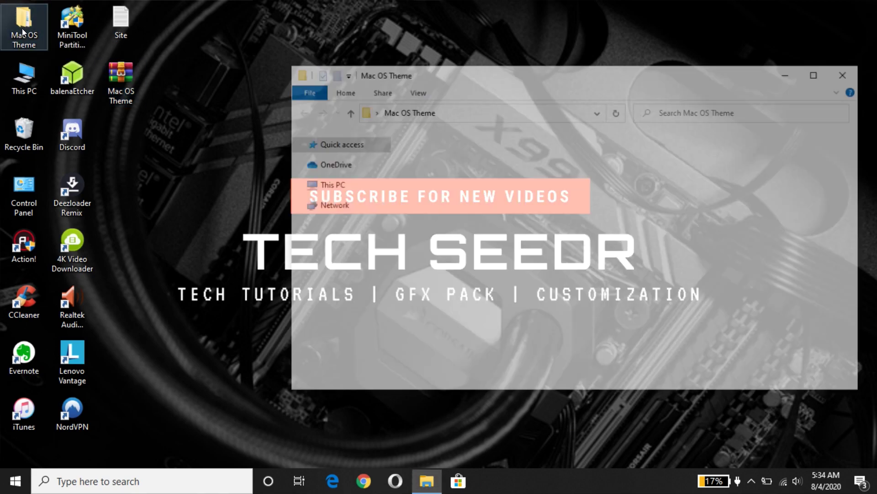
left_click(426, 156)
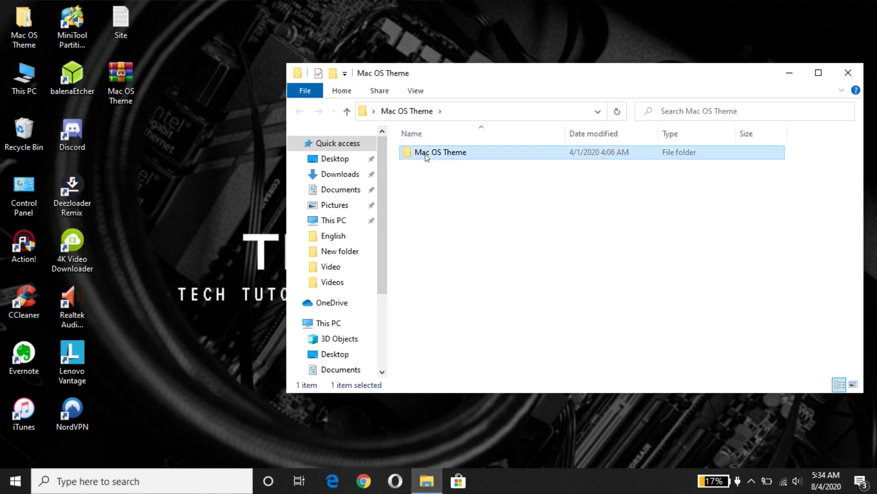
double_click(426, 156)
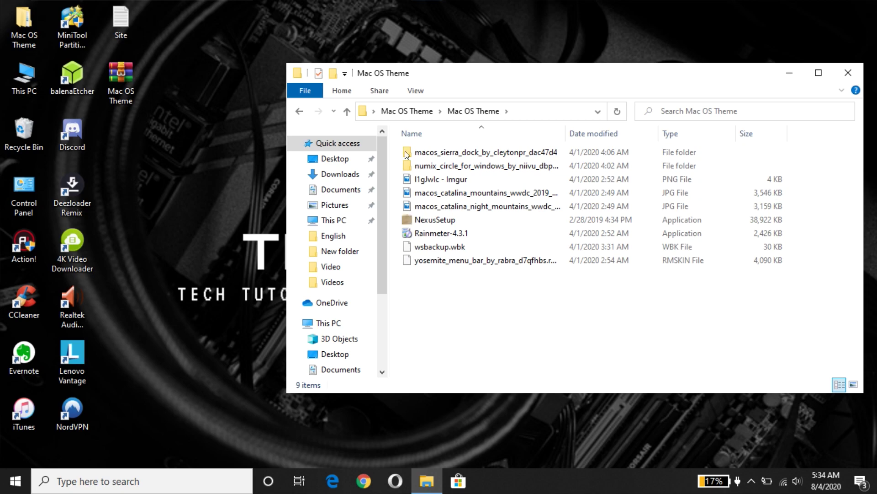
left_click_drag(519, 308, 464, 290)
Step: Install Rainmeter 4.3.1 in English using the standard installation and run it when setup completes
double_click(431, 236)
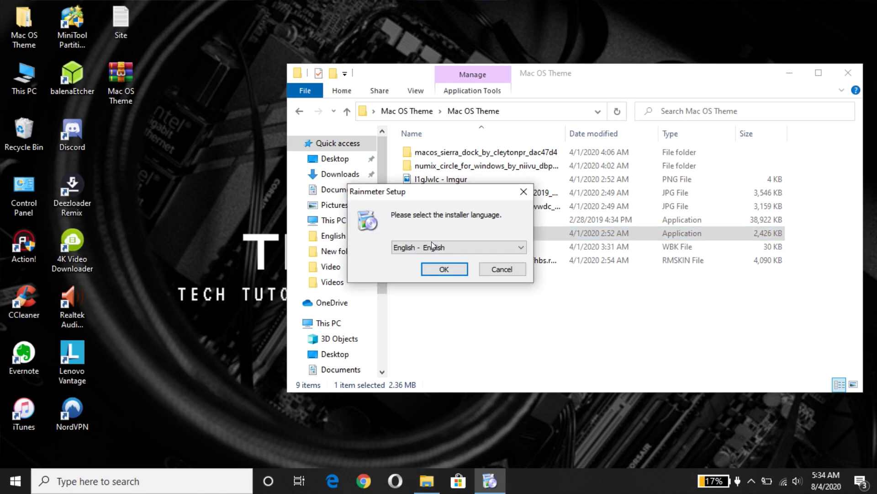
left_click(443, 269)
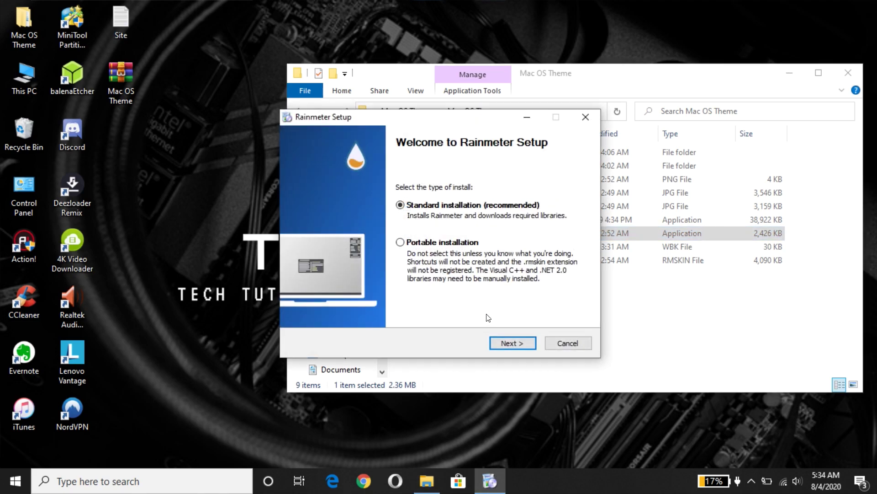
left_click(505, 349)
left_click(506, 345)
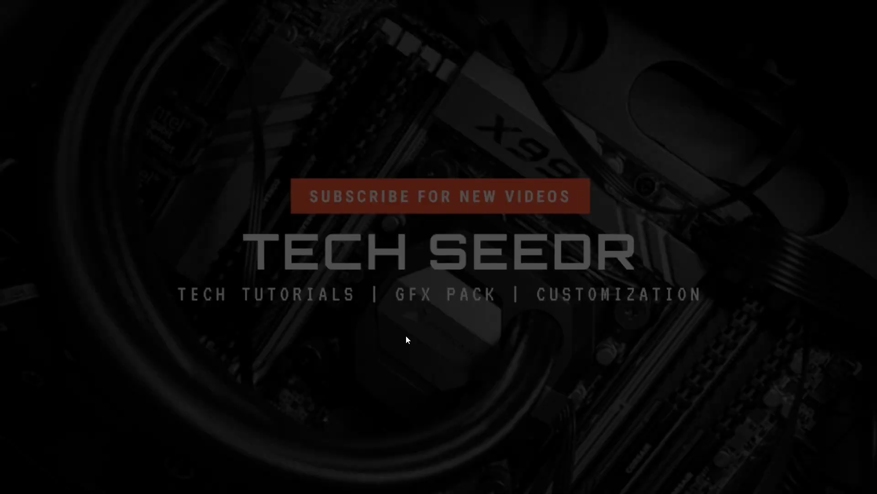
left_click(346, 325)
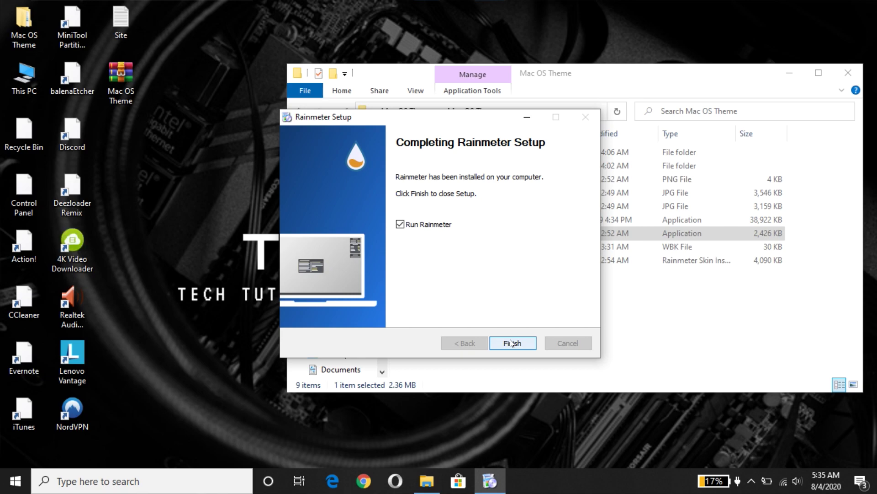
left_click(511, 343)
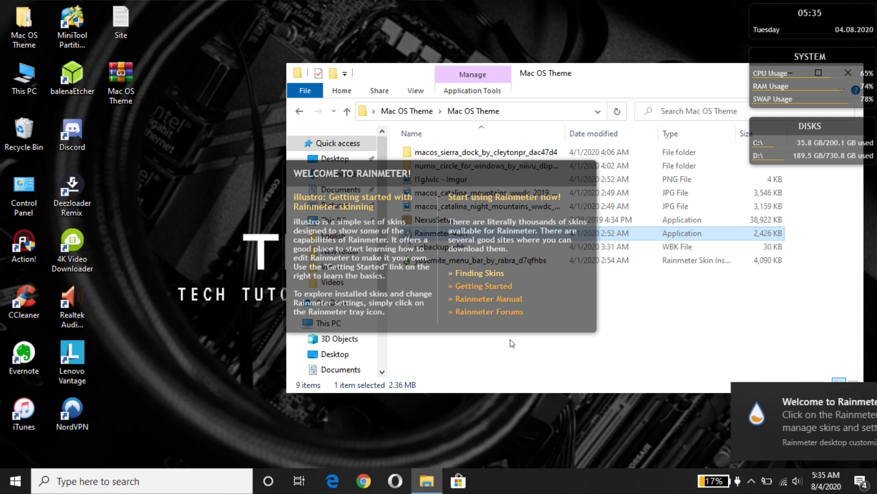
Step: Unload Rainmeter's default illustro skins: the welcome panel, clock, system and disk widgets
right_click(402, 176)
left_click(463, 320)
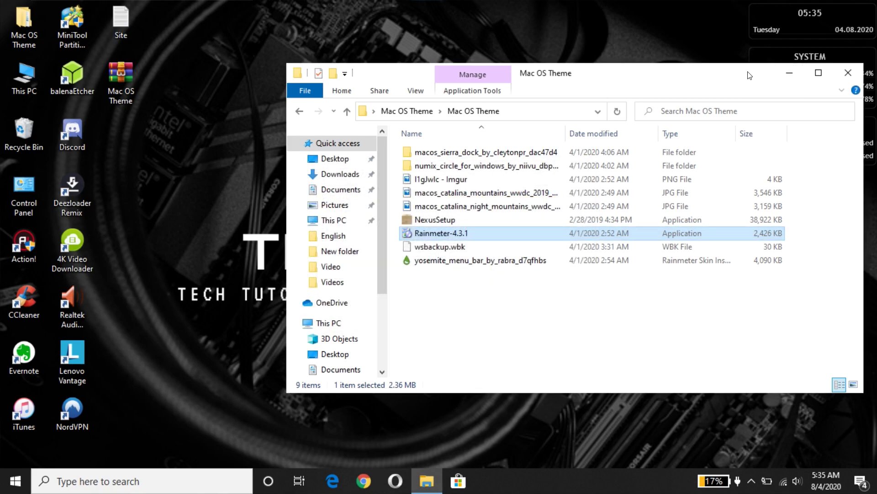
left_click_drag(750, 72, 550, 72)
right_click(846, 8)
left_click(851, 150)
right_click(777, 73)
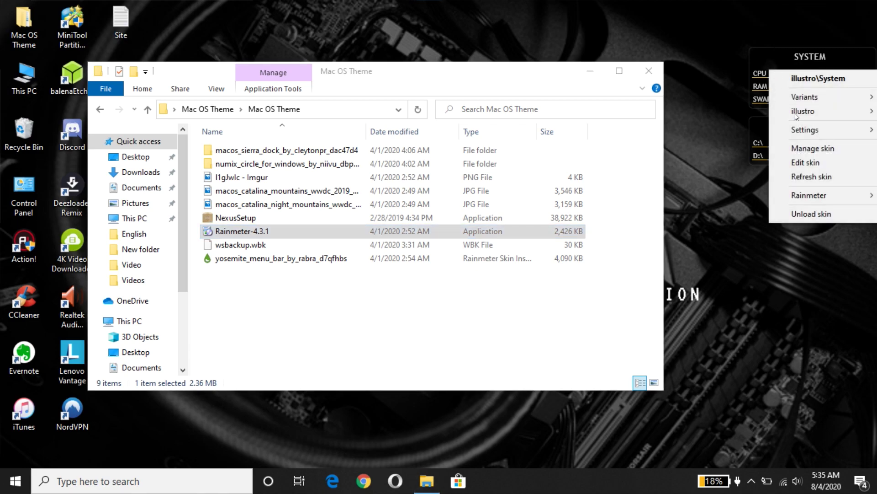
left_click(815, 210)
right_click(787, 120)
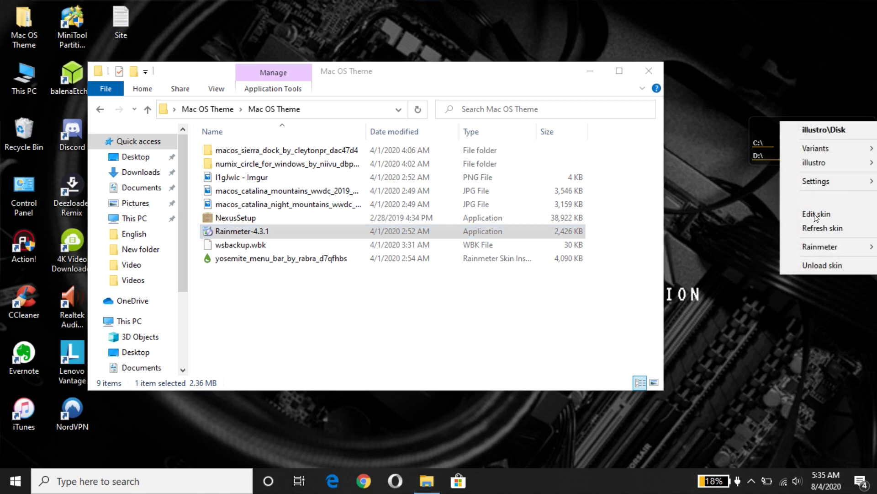
left_click(827, 265)
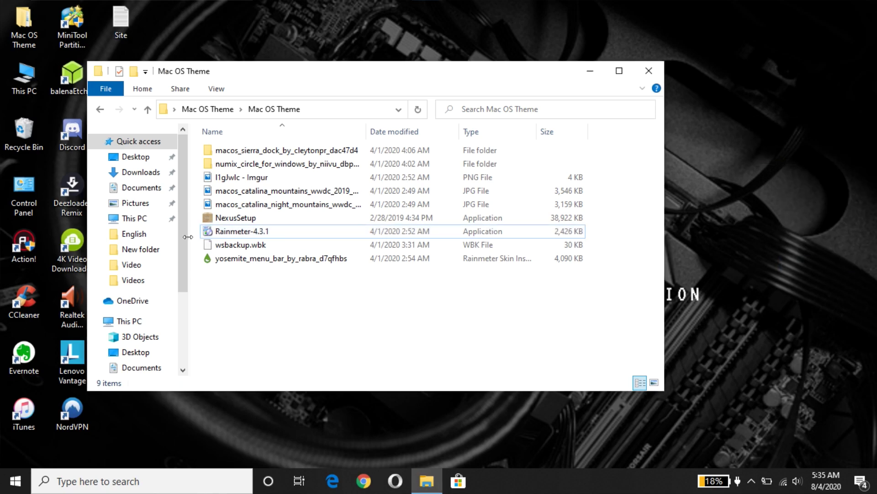
Step: Install Nexus 19.2 from NexusSetup in English, accepting the license agreement and default options, and launch it when setup completes
left_click(227, 223)
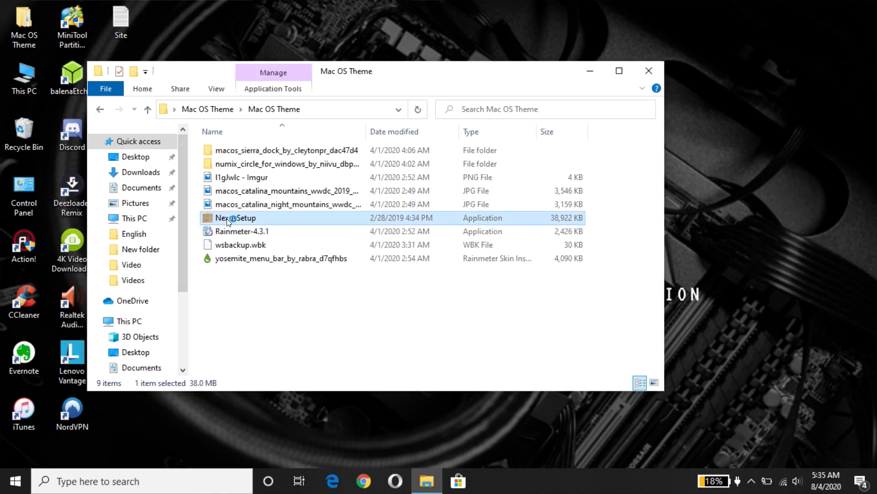
double_click(227, 219)
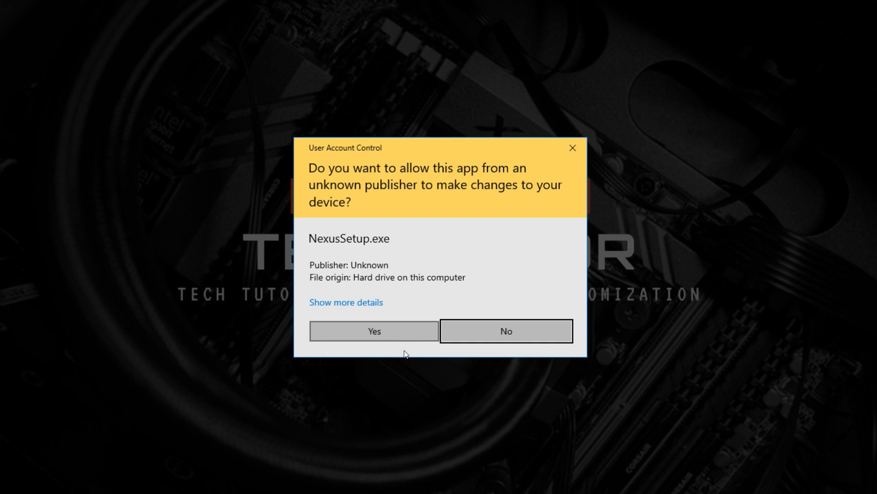
left_click(404, 339)
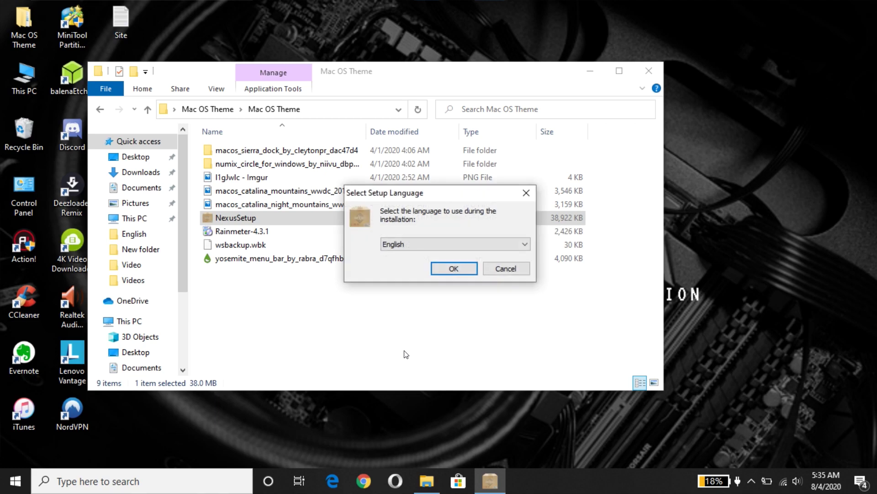
left_click(449, 270)
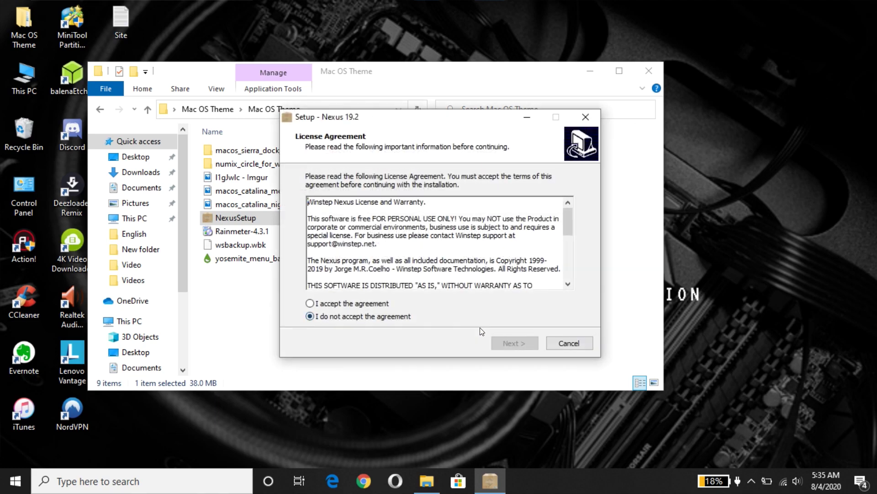
left_click(347, 303)
left_click(521, 344)
left_click(521, 344)
left_click(521, 344)
left_click(521, 343)
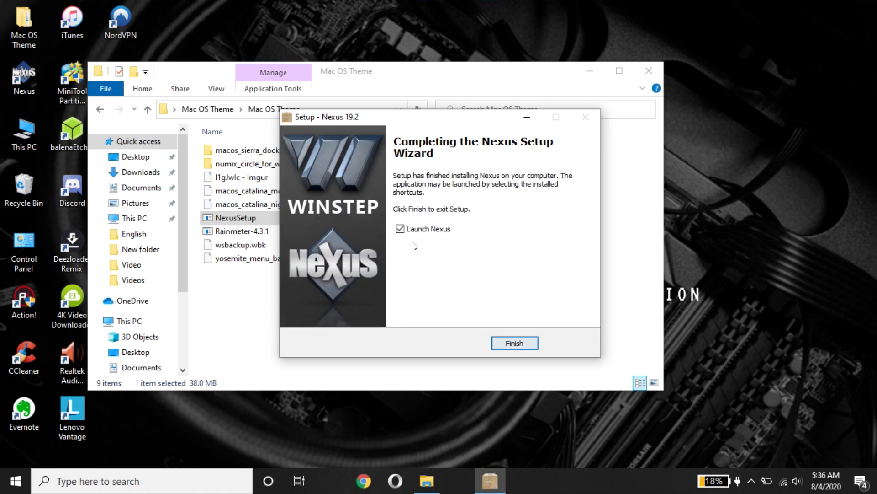
left_click(518, 346)
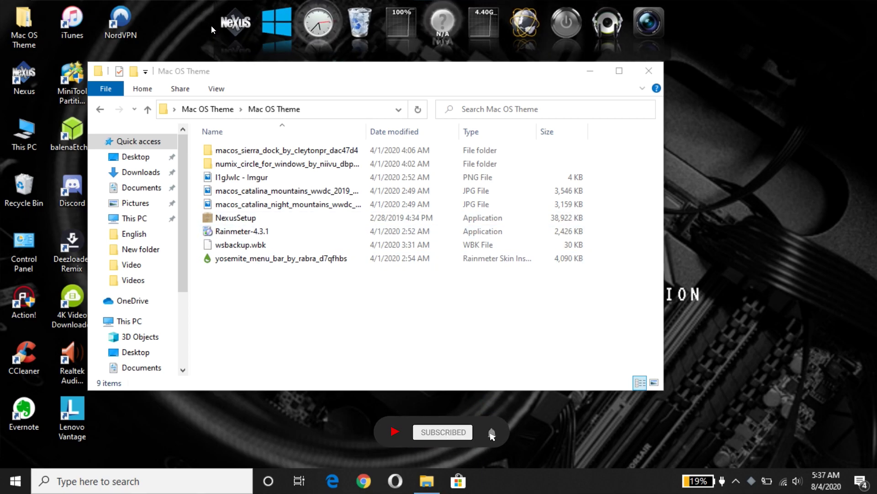
Step: Restore the Nexus dock configuration from wsbackup.wbk in the desktop's Mac OS Theme folder and accept the preferences
right_click(228, 19)
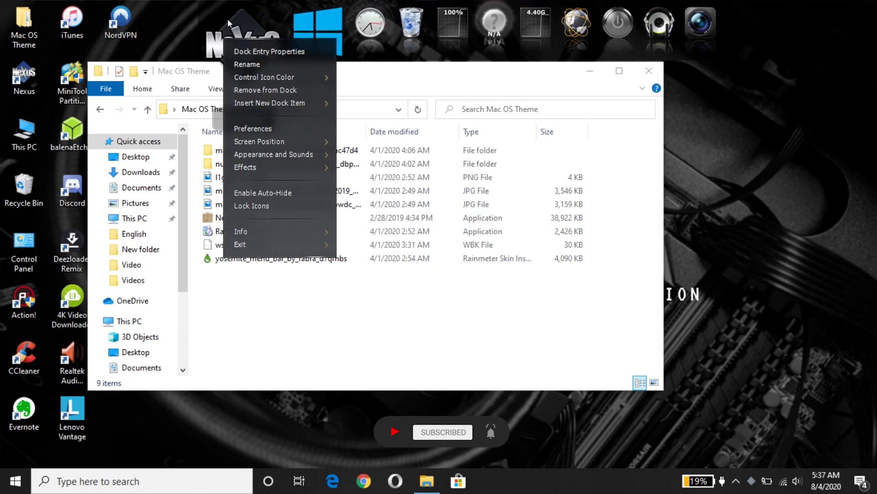
left_click(258, 129)
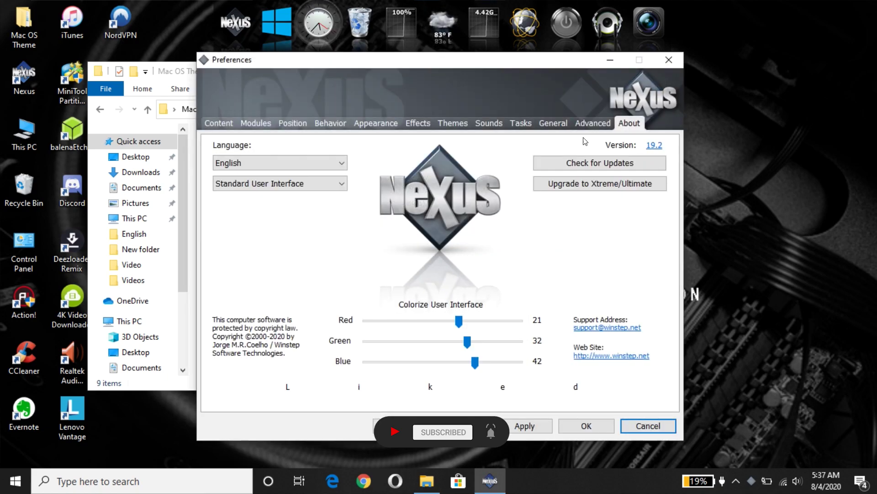
left_click(578, 123)
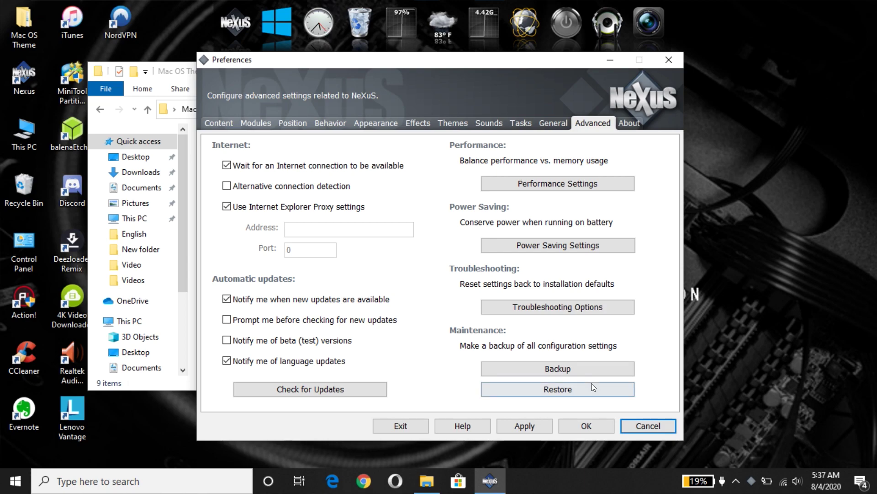
left_click(566, 392)
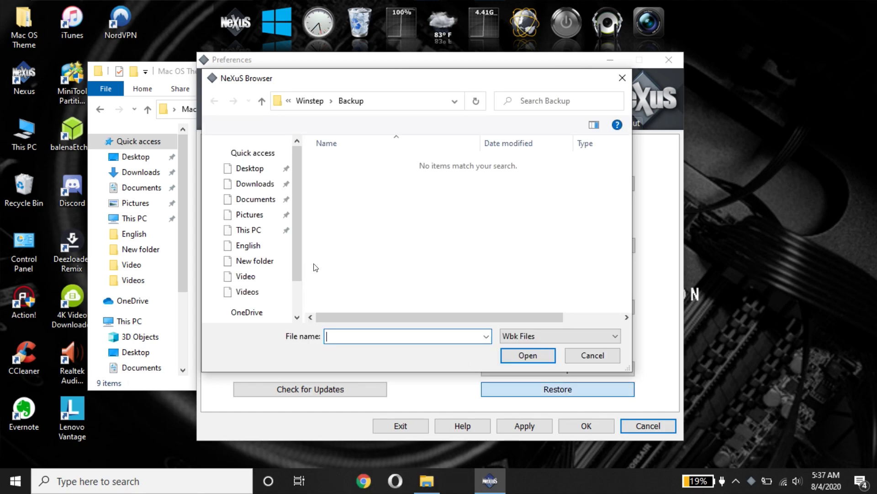
scroll(297, 197, "down", 5)
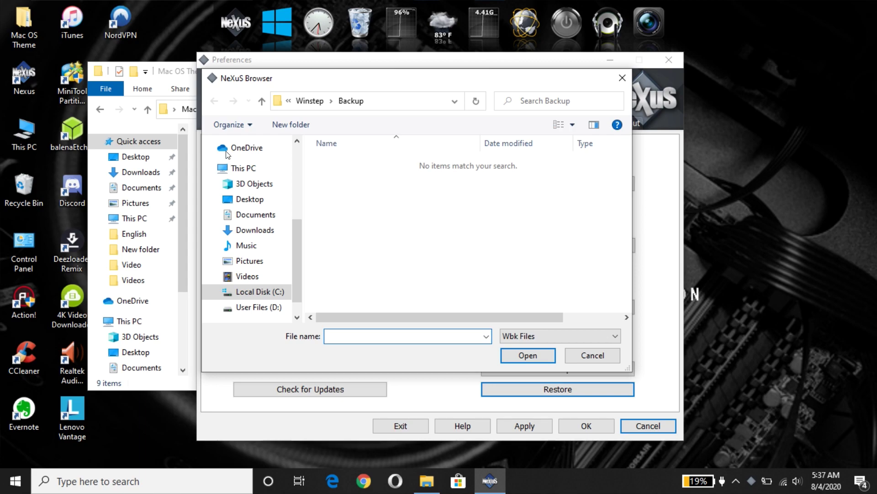
left_click(247, 197)
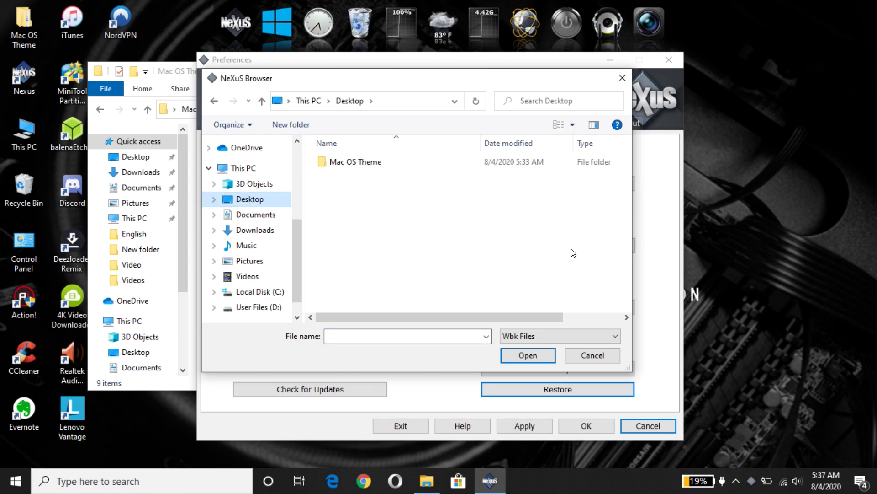
double_click(343, 162)
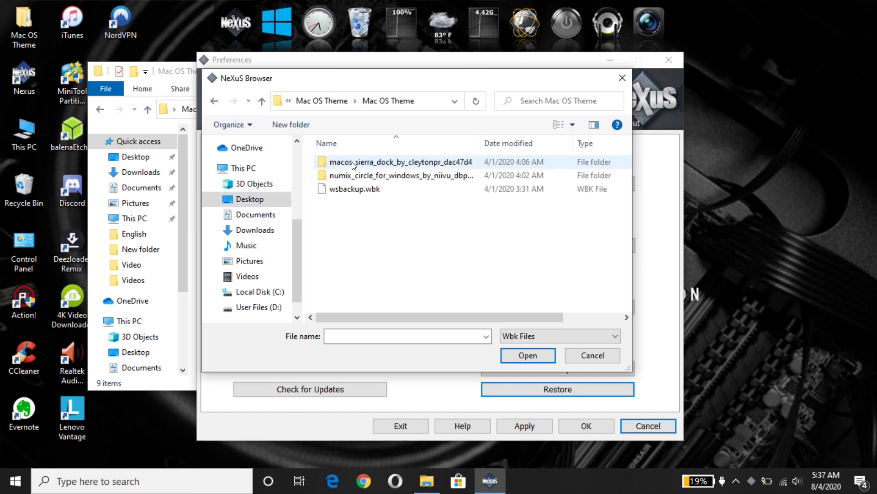
left_click(353, 187)
left_click(530, 355)
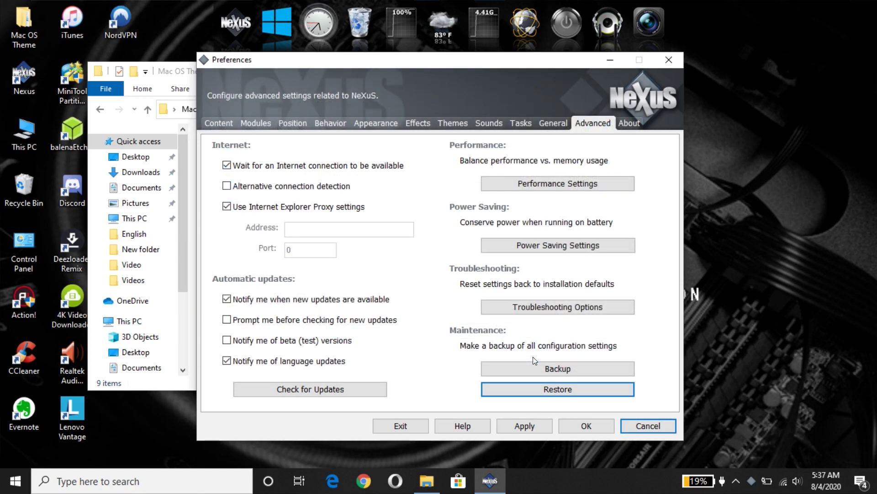
key("Return")
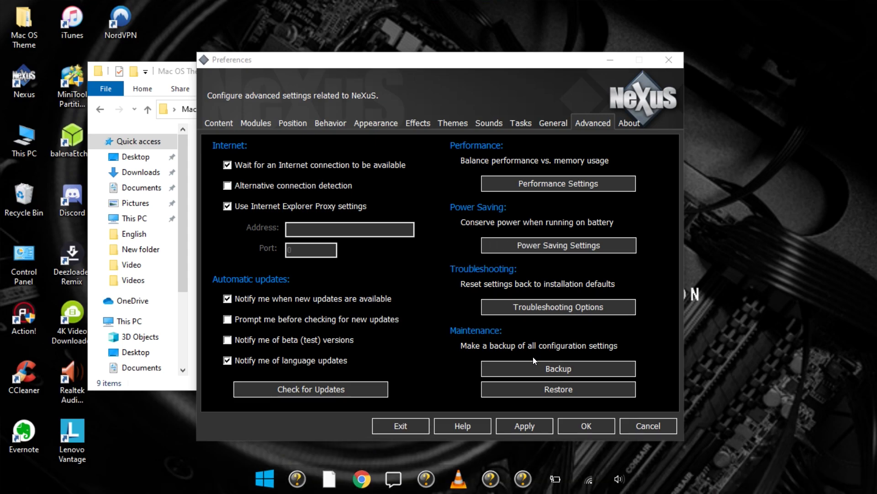
left_click(577, 428)
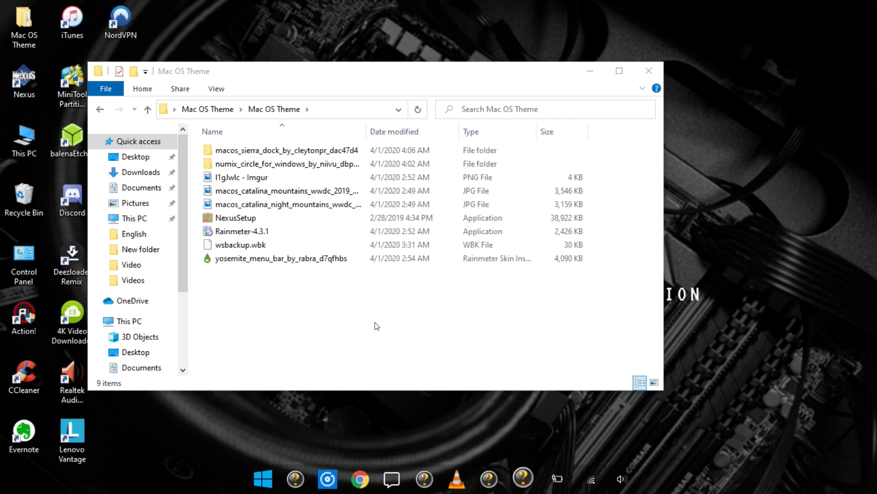
Step: Use the l1gJwlc - Imgur PNG as the icon for the dock item beside the battery, and check that item's hidden-icons popup
left_click_drag(224, 181, 528, 483)
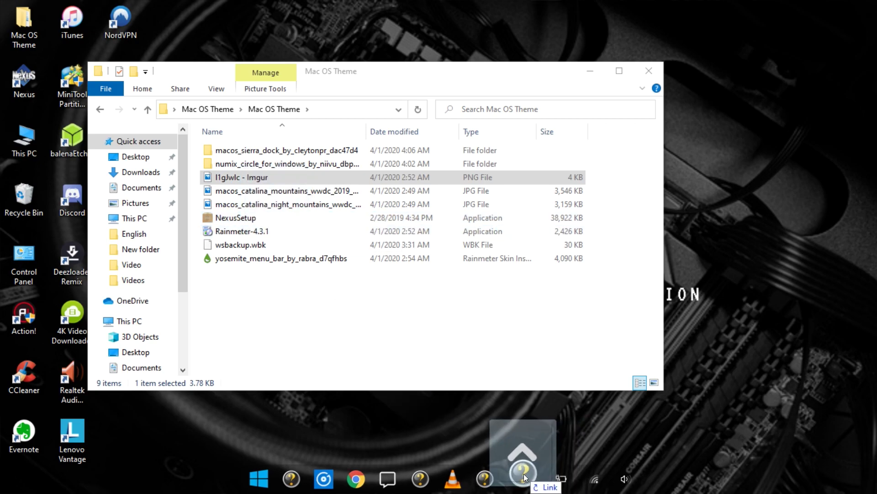
left_click_drag(525, 477, 526, 475)
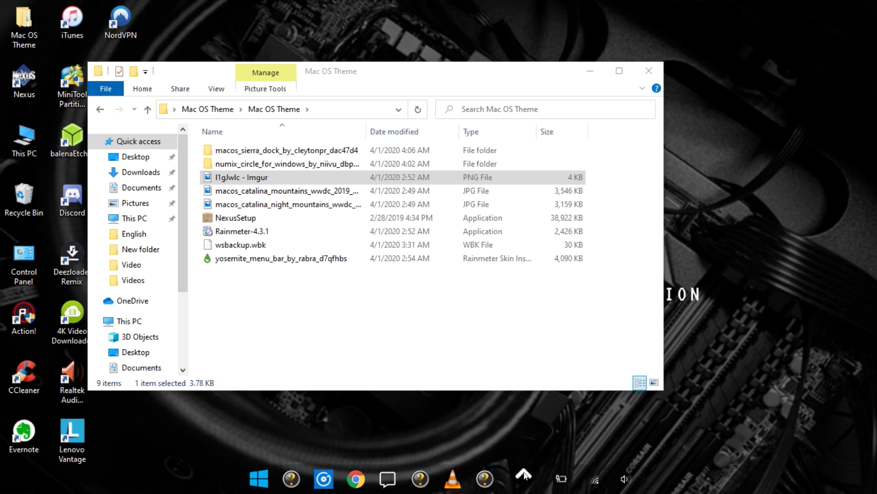
left_click(525, 476)
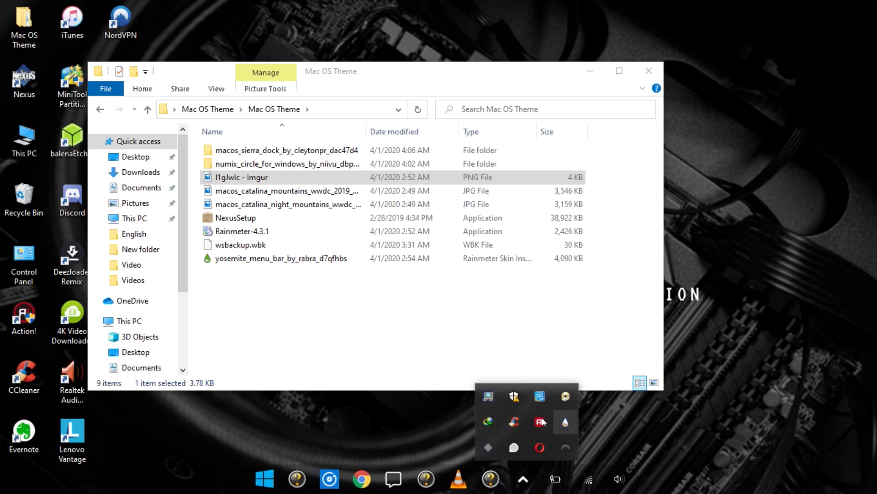
left_click(405, 441)
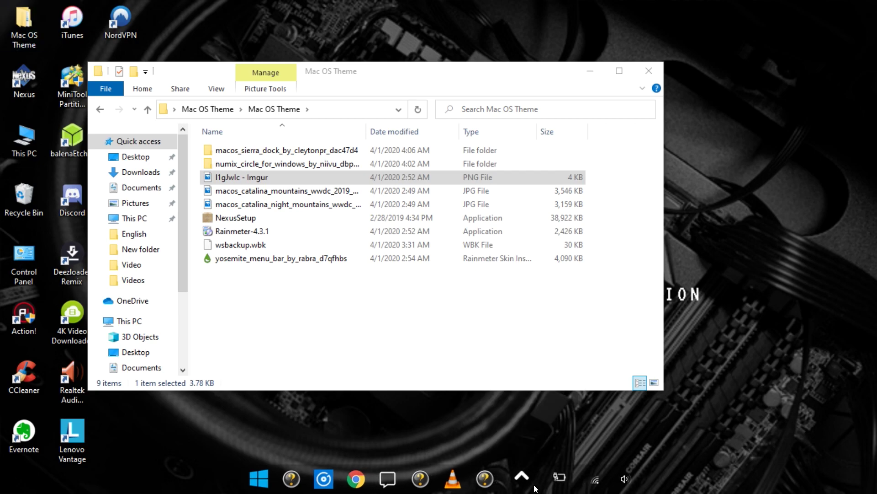
left_click(411, 309)
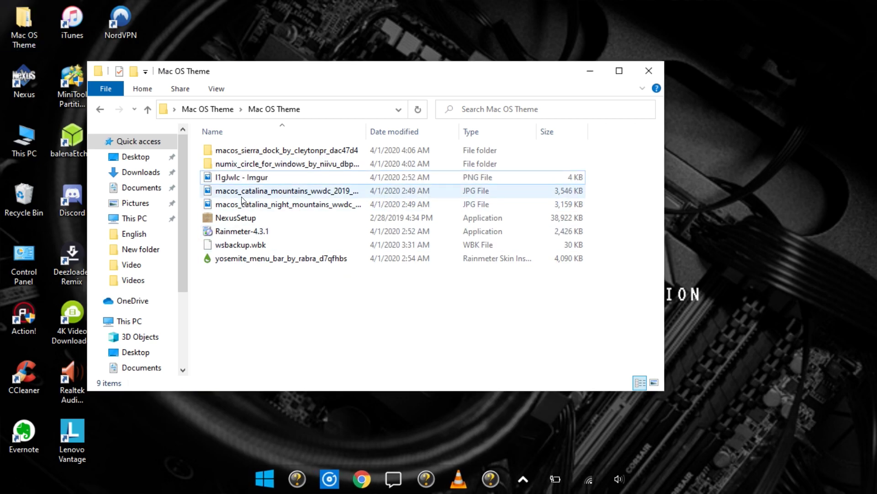
Step: Set the macos_catalina_mountains_wwdc_2019 daytime image as the desktop background
left_click(223, 194)
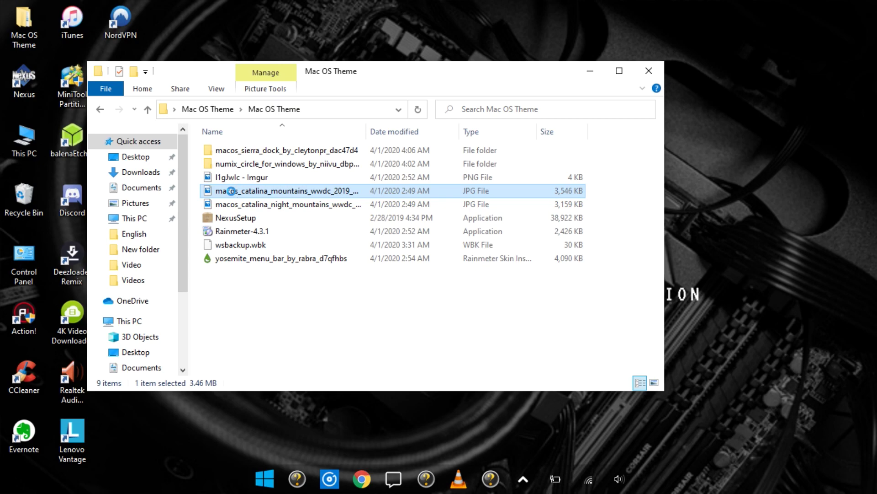
right_click(231, 191)
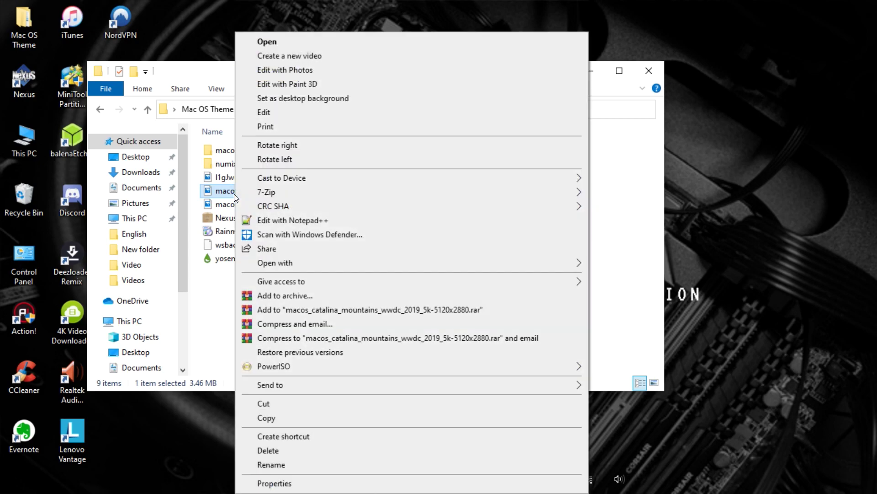
left_click(277, 98)
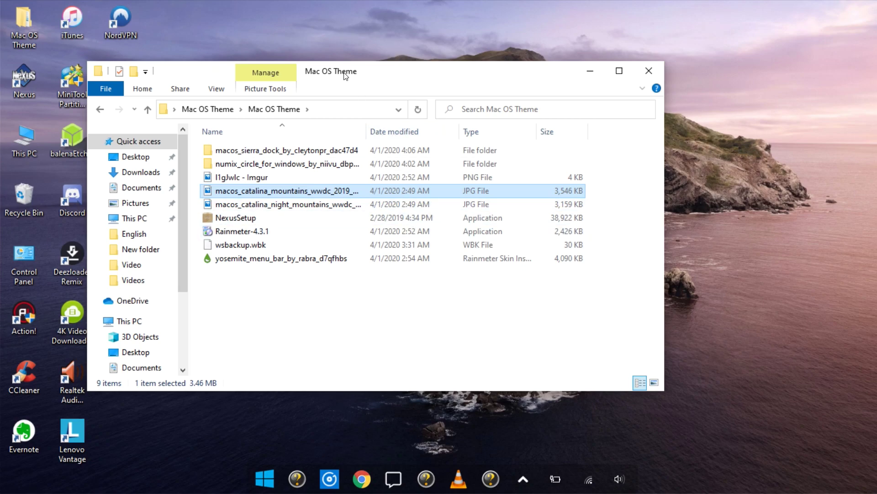
Step: Move the folder window clear of the desktop icons and add Evernote, CCleaner and Discord shortcuts to the Nexus dock
left_click_drag(344, 76, 447, 69)
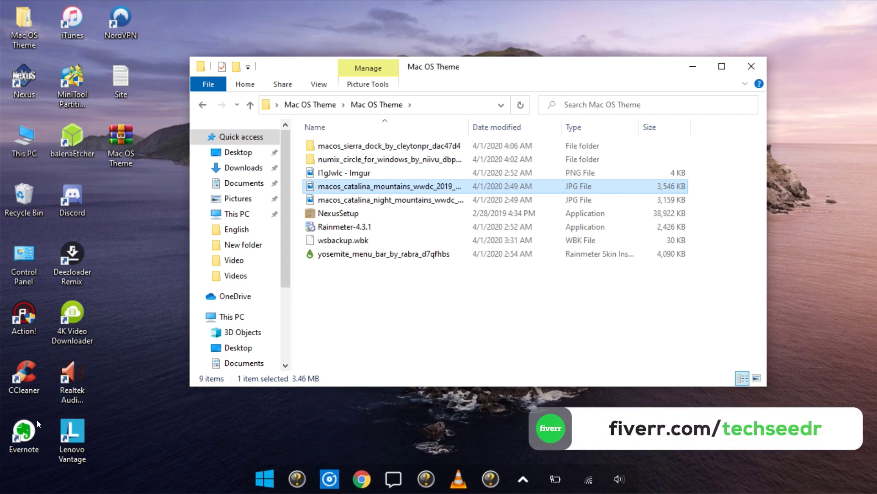
left_click_drag(24, 432, 395, 471)
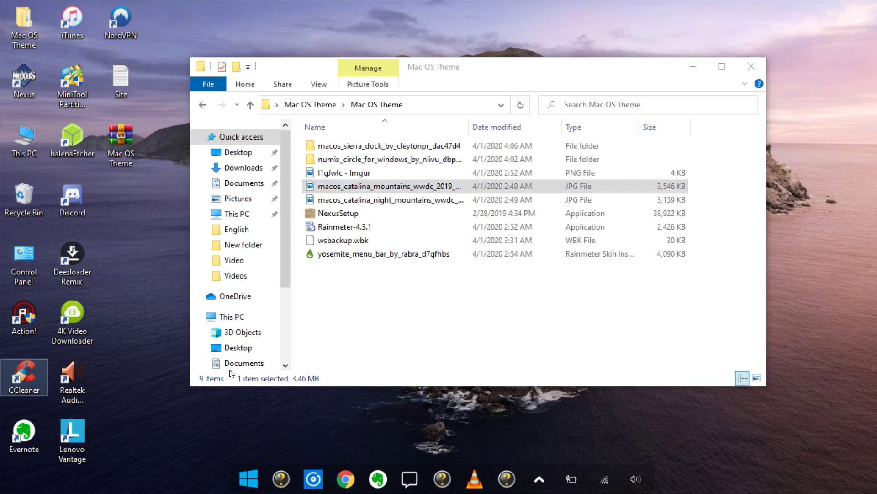
mouse_move(412, 471)
left_mouse_down()
mouse_move(393, 475)
mouse_move(411, 476)
mouse_move(402, 476)
left_mouse_up()
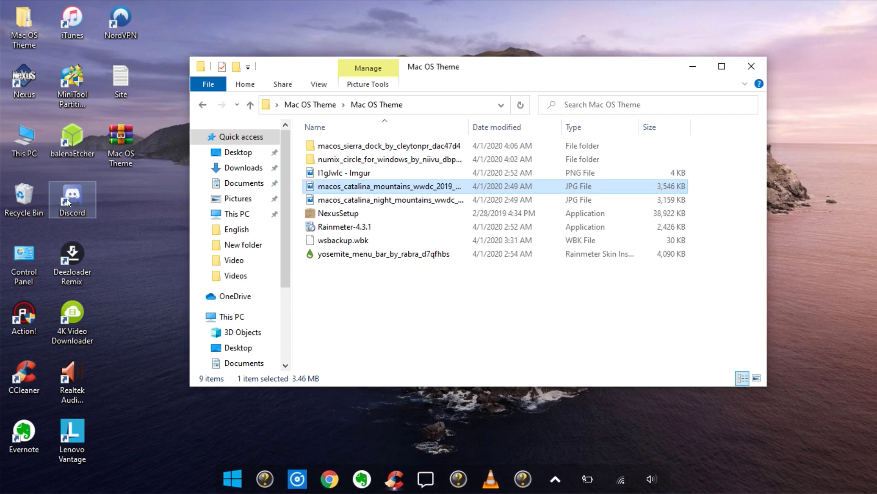
left_click_drag(68, 202, 458, 484)
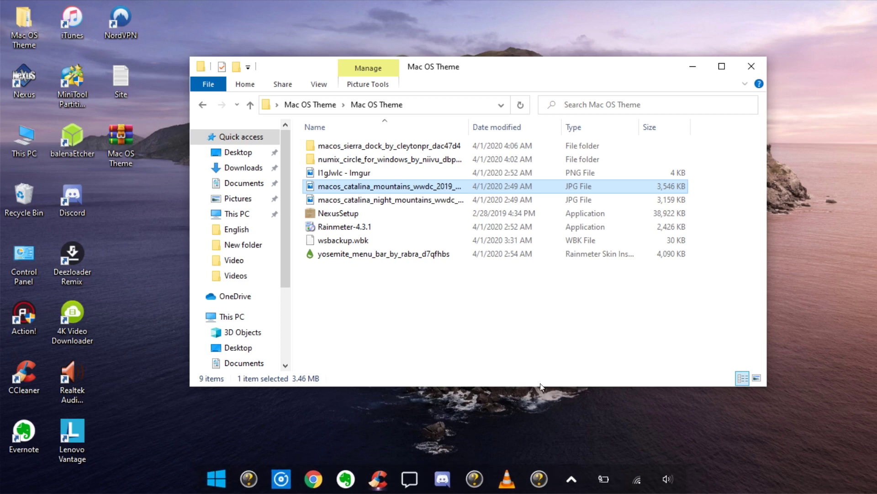
left_click(405, 280)
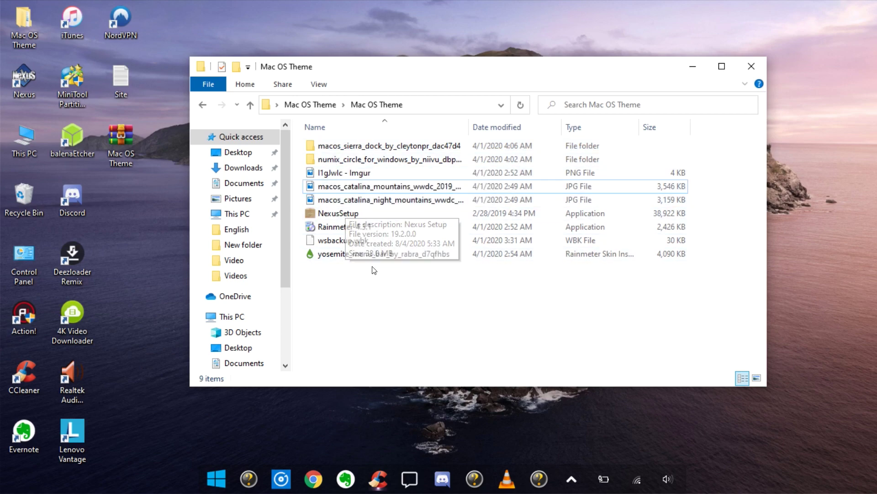
left_click(571, 477)
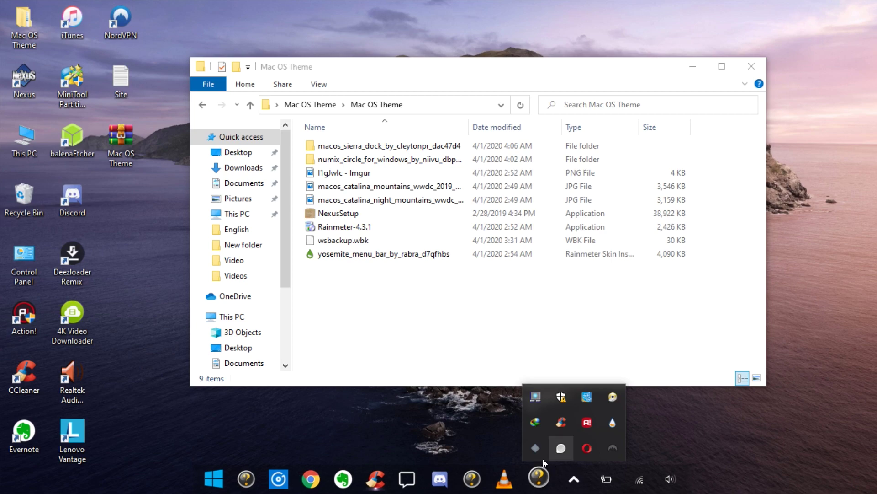
left_click(613, 421)
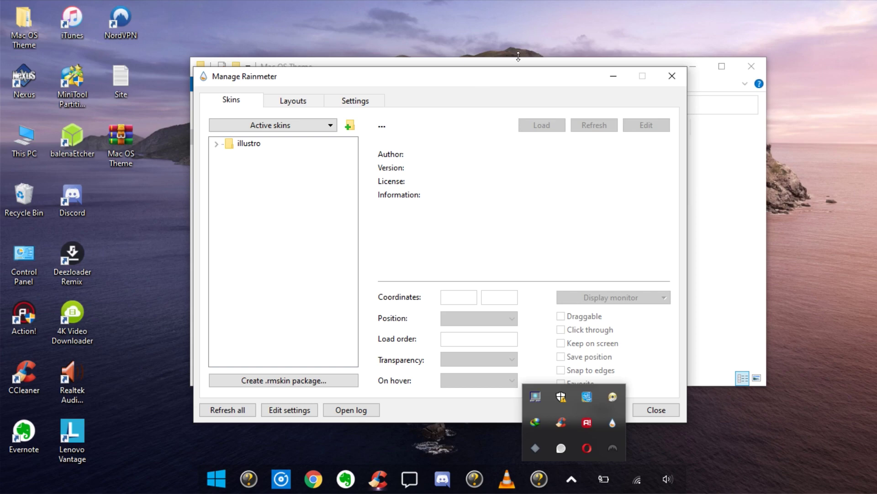
left_click(516, 83)
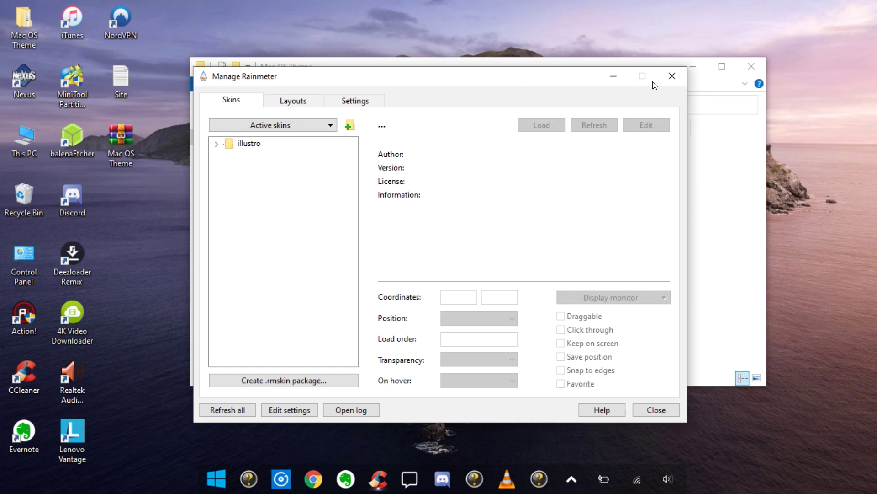
left_click(671, 76)
Step: Install the Yosemite Menu Bar Rainmeter skin package from the theme folder with its included skins loaded
left_click(338, 253)
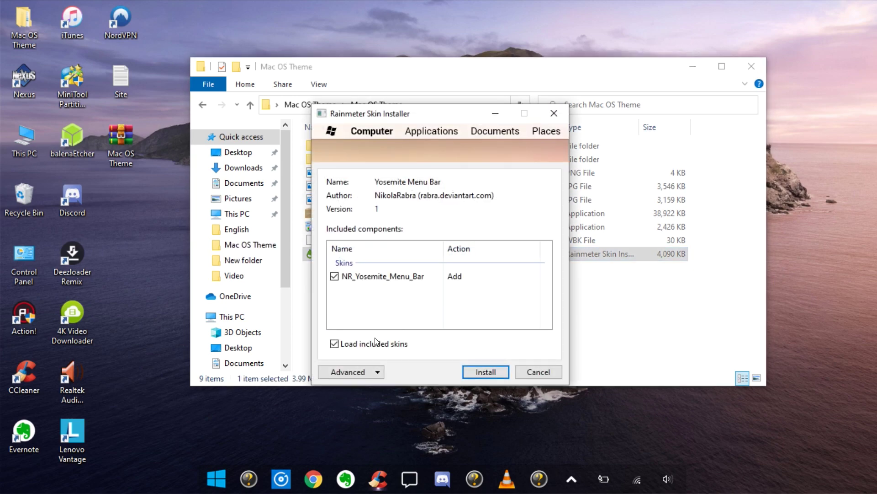
left_click(491, 370)
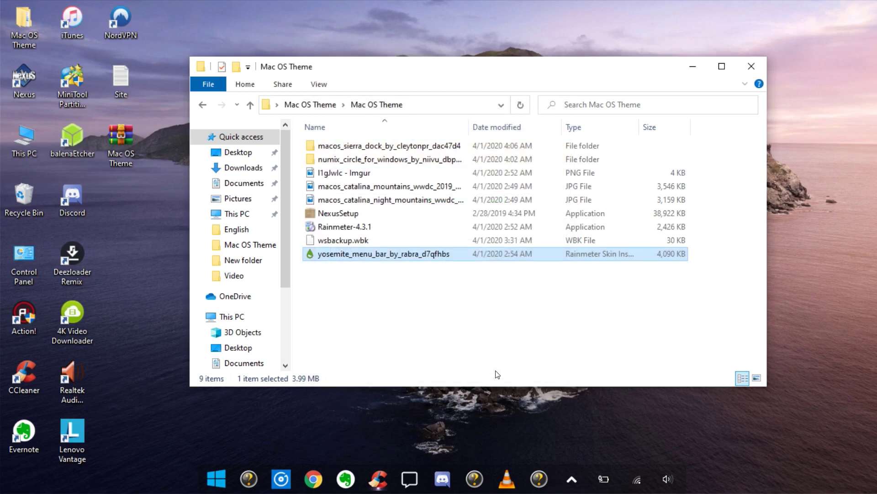
Step: Load the MenuBar.ini skin from NR_Yosemite_Menu_Bar in Rainmeter and close its manager
left_click(572, 479)
left_click(603, 421)
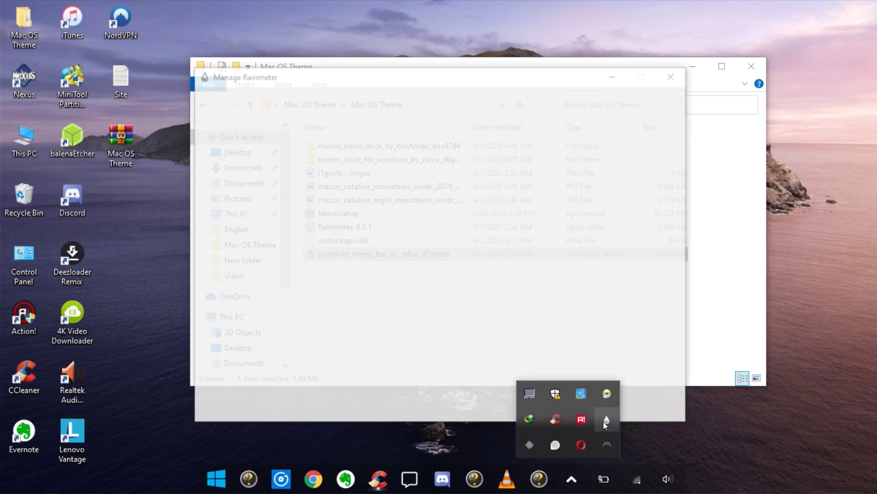
left_click(217, 156)
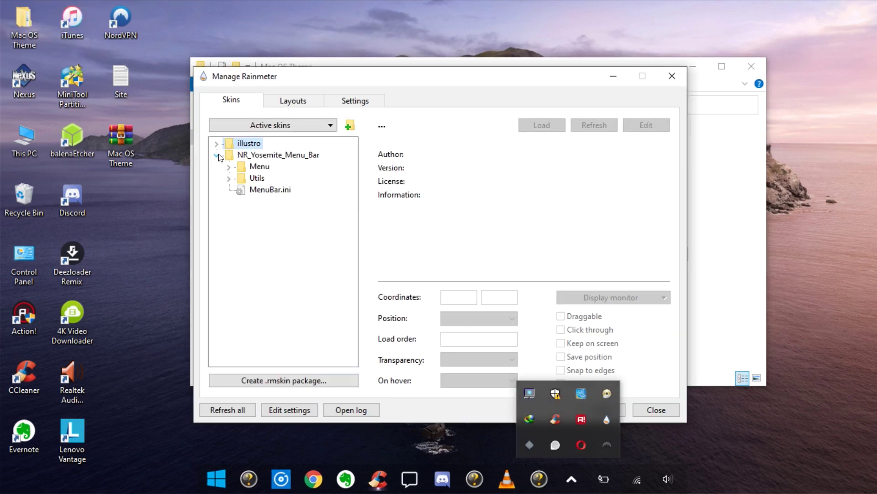
left_click(247, 189)
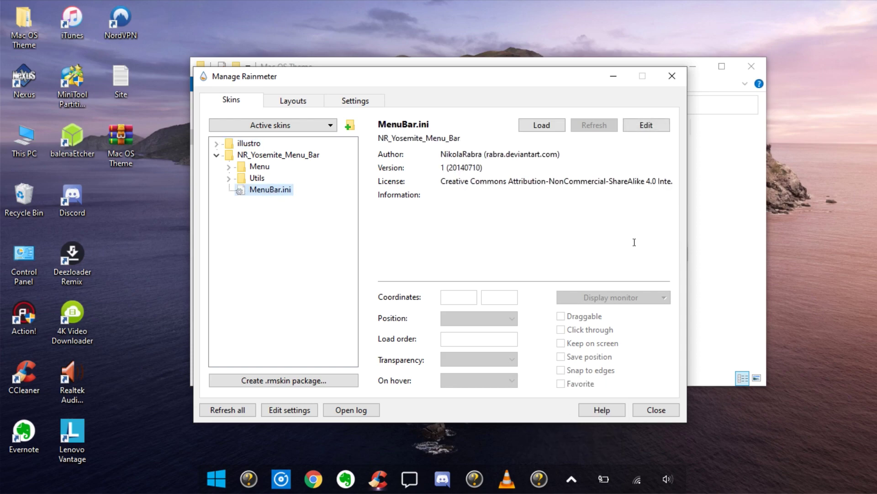
left_click(541, 128)
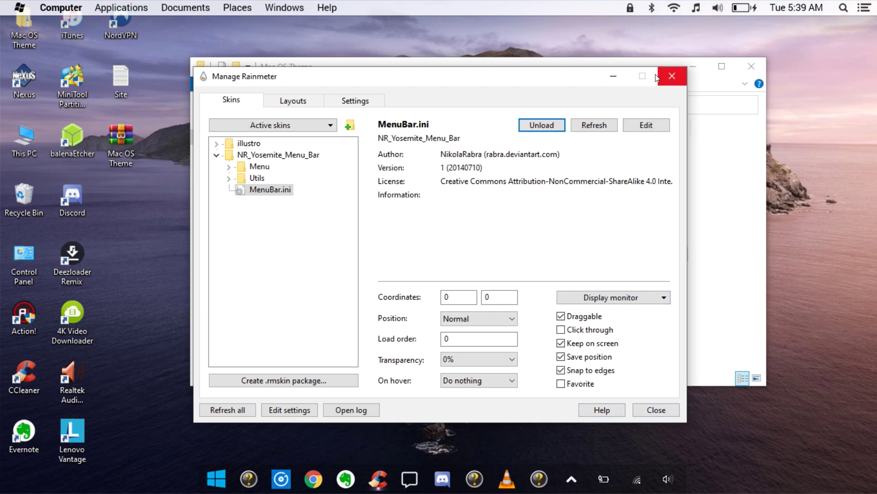
left_click(671, 76)
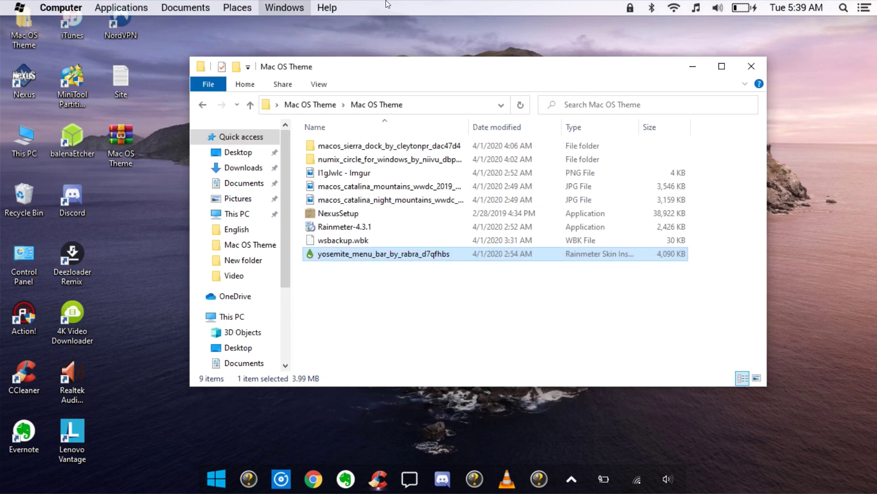
Step: Use the start i and action center images from the macOS Sierra dock's icons system folder as the dock's Start and action center icons
left_click(389, 146)
double_click(388, 145)
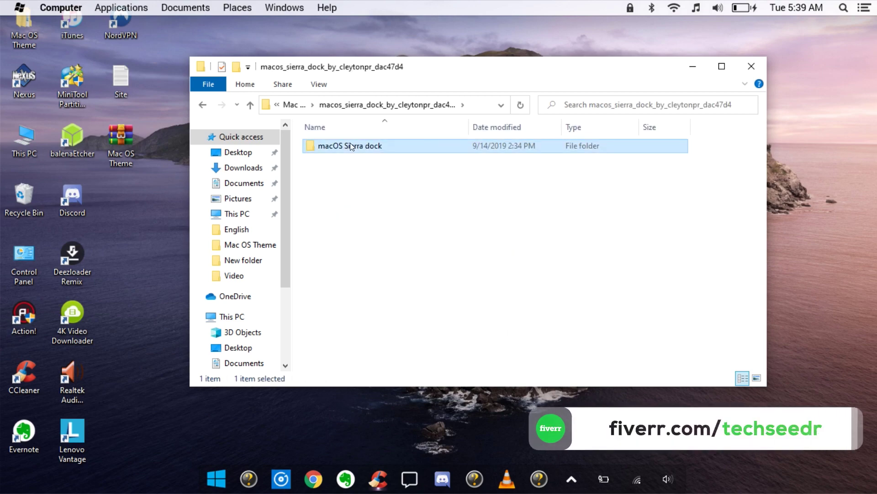
double_click(350, 146)
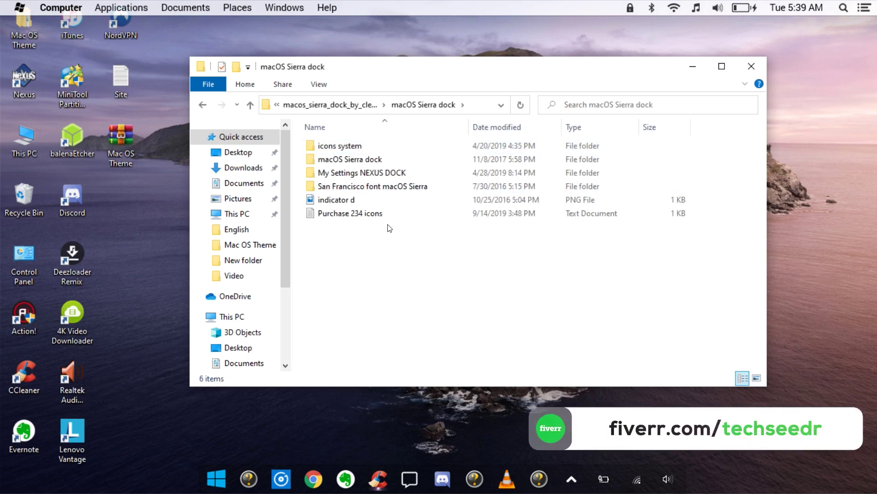
double_click(342, 145)
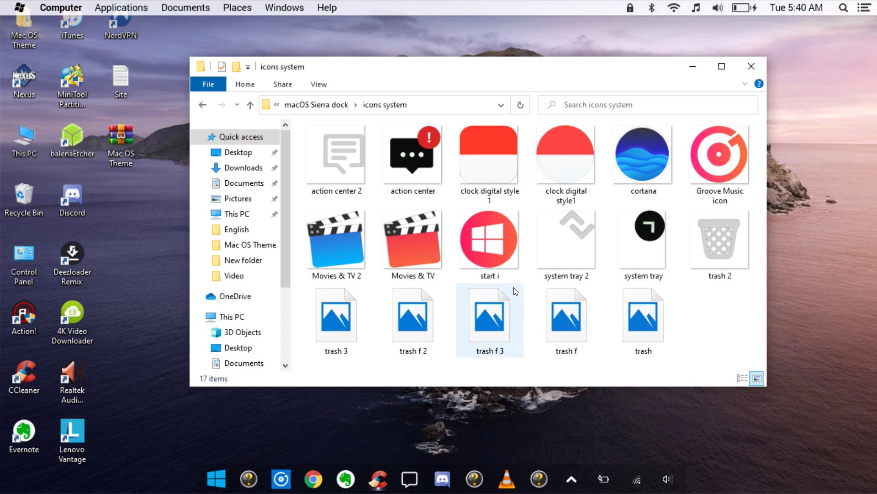
left_click(487, 272)
left_click_drag(212, 485, 221, 479)
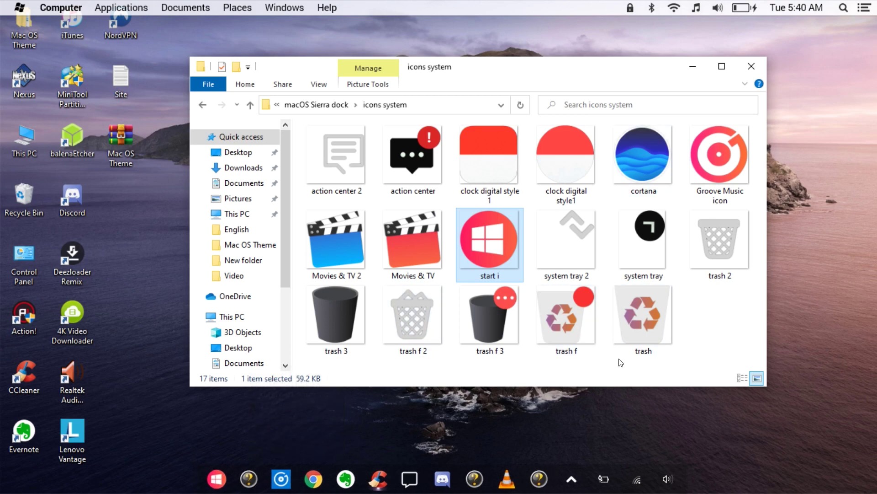
left_click(707, 346)
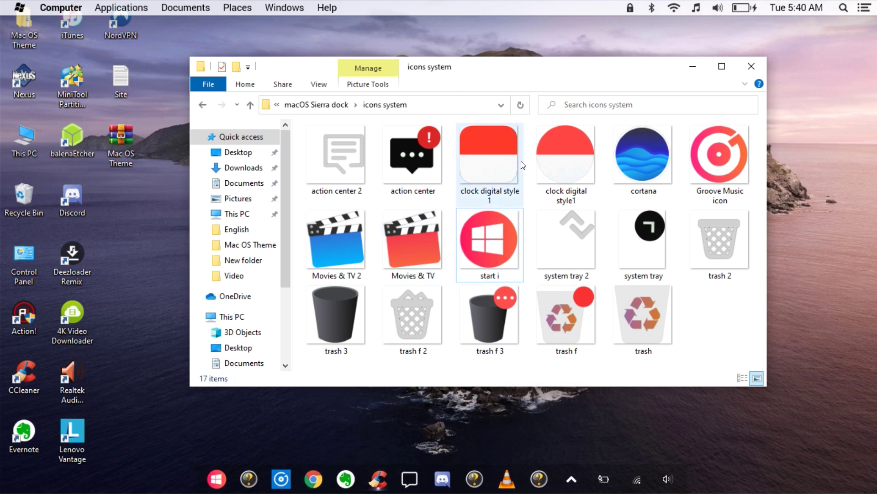
left_click_drag(413, 160, 407, 477)
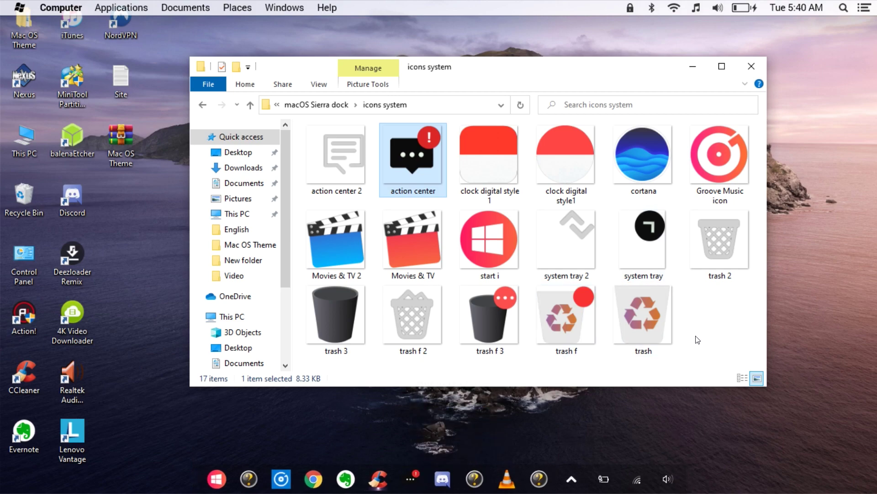
left_click(708, 336)
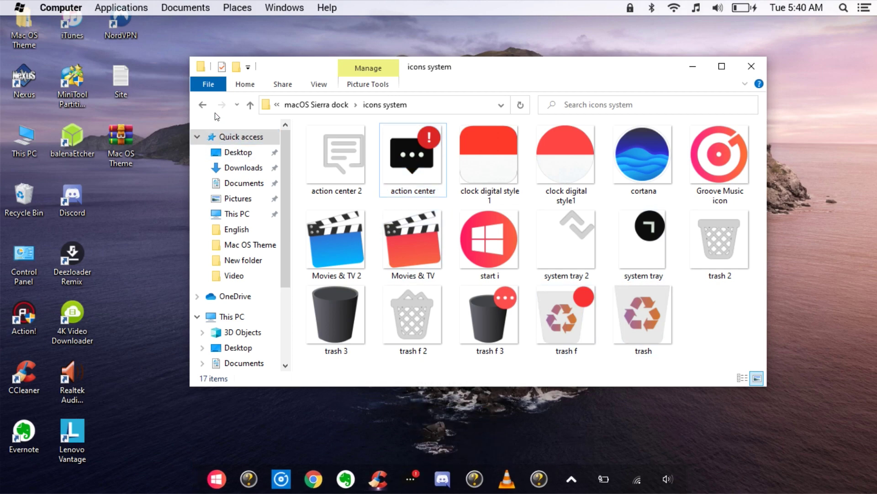
Step: Go back to the theme folder and open the PNG folder of the Numix Circle For Windows icon pack
left_click(203, 105)
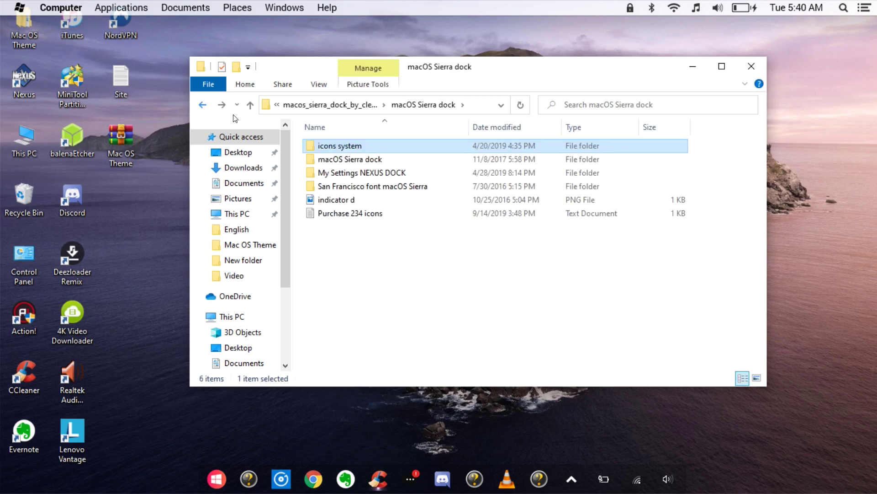
left_click(203, 106)
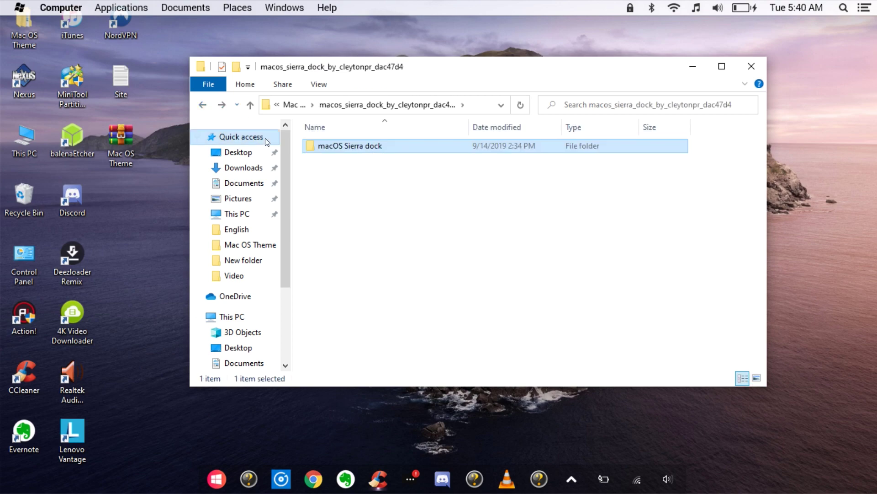
left_click(208, 106)
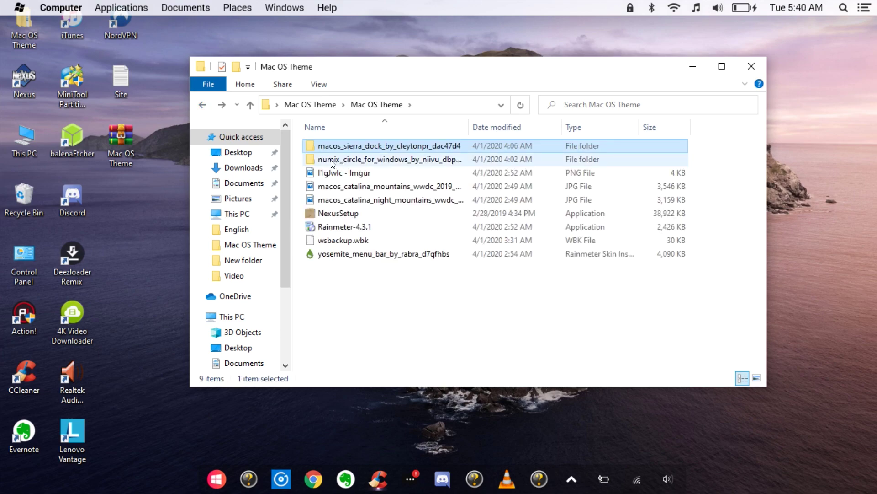
left_click(337, 162)
double_click(336, 161)
double_click(342, 146)
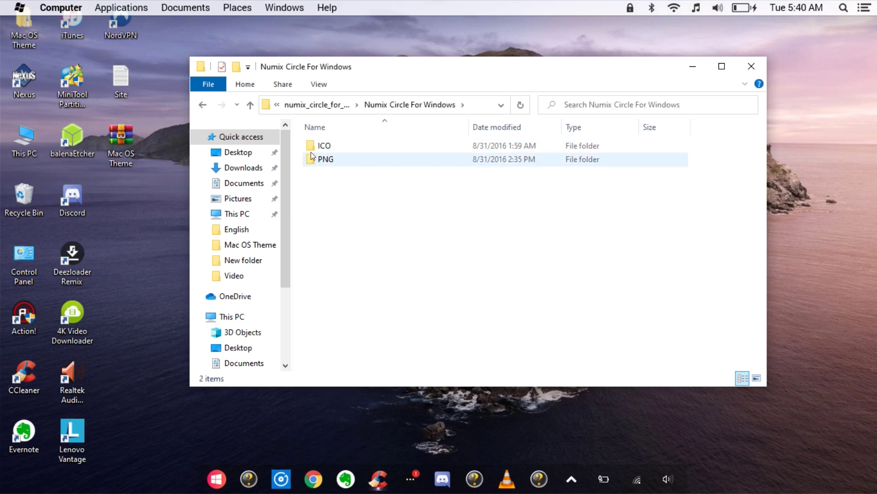
double_click(327, 159)
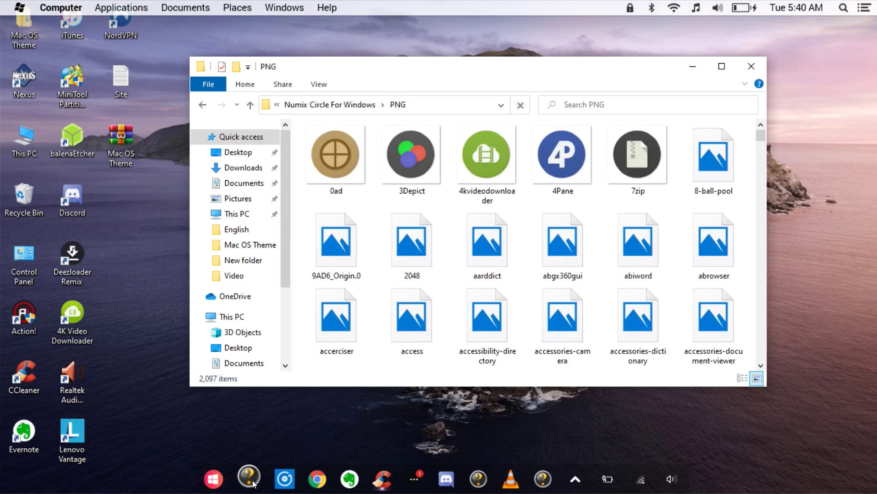
Step: Find the Explorer image in the PNG folder and use it as the icon for the question-mark dock item beside Start
left_click(633, 256)
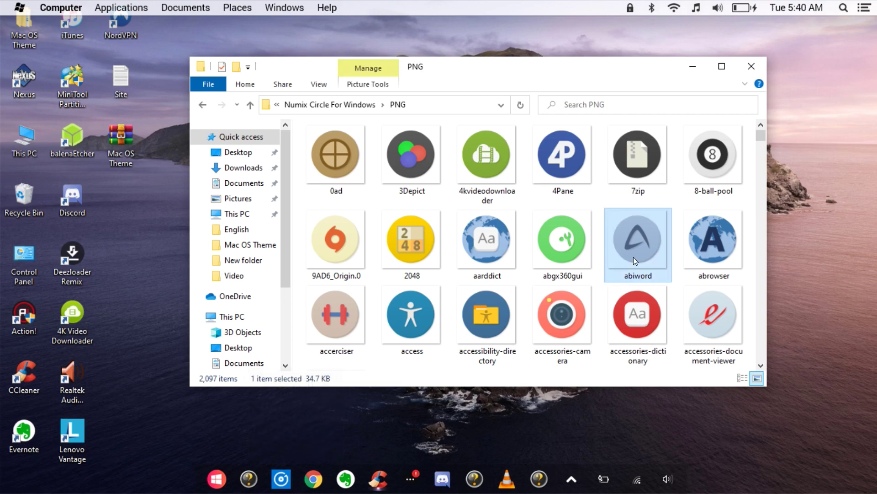
key("t")
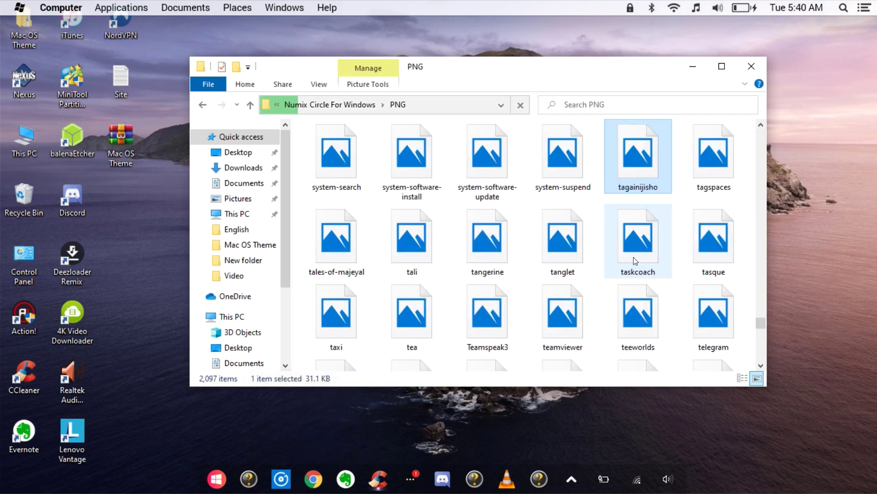
key("c")
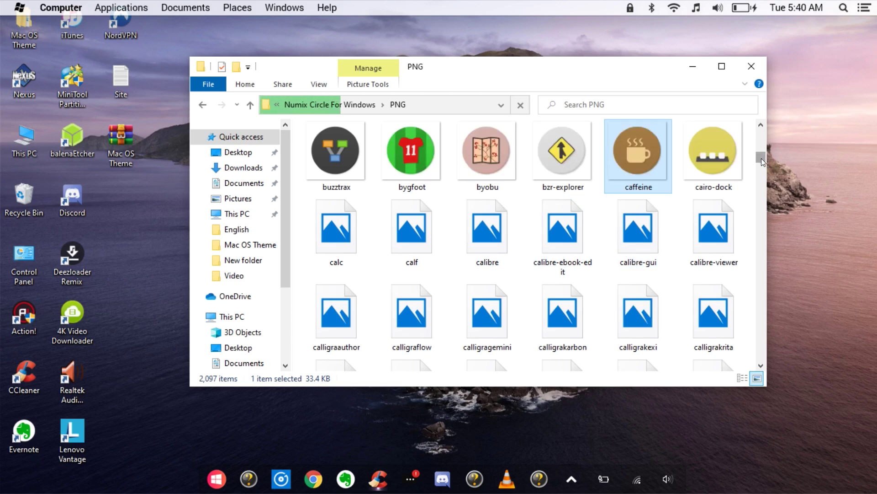
scroll(682, 218, "down", 5)
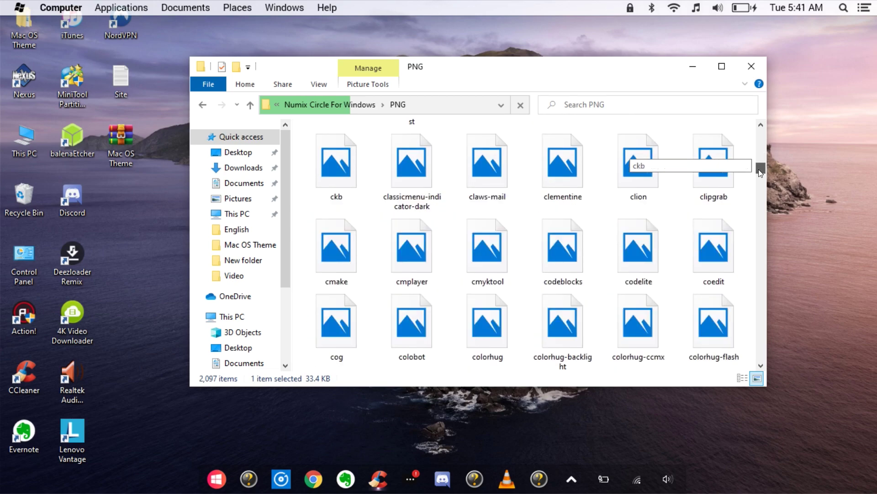
scroll(682, 219, "up", 5)
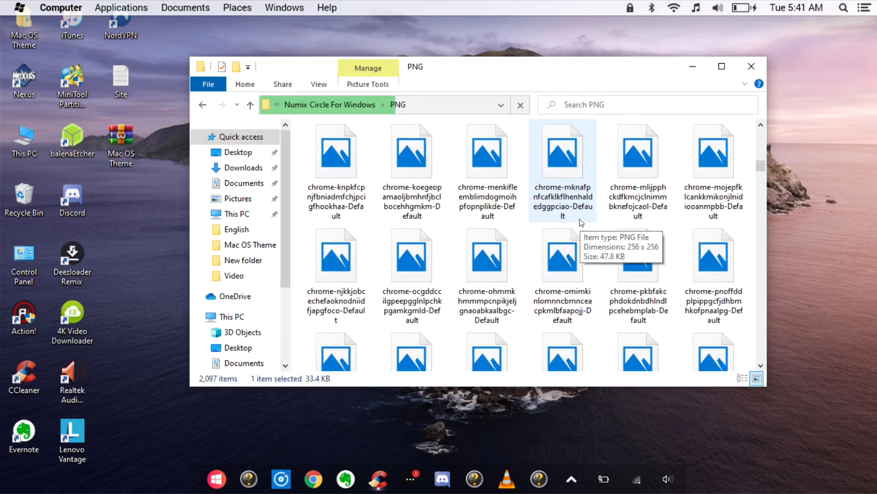
scroll(502, 205, "down", 15)
left_click(419, 169)
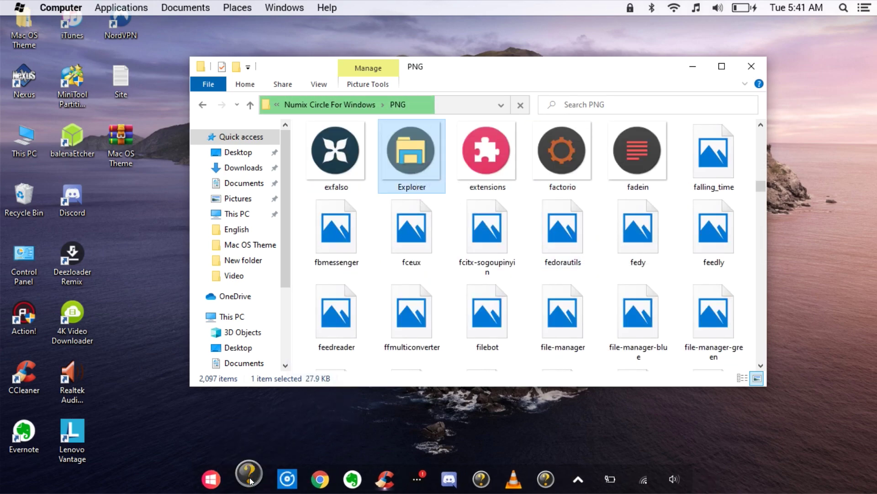
left_click(550, 267)
Step: Pick the google-chrome image for the Chrome dock item and use the lxmusic image as the Groove Music item's icon
type("cgoo")
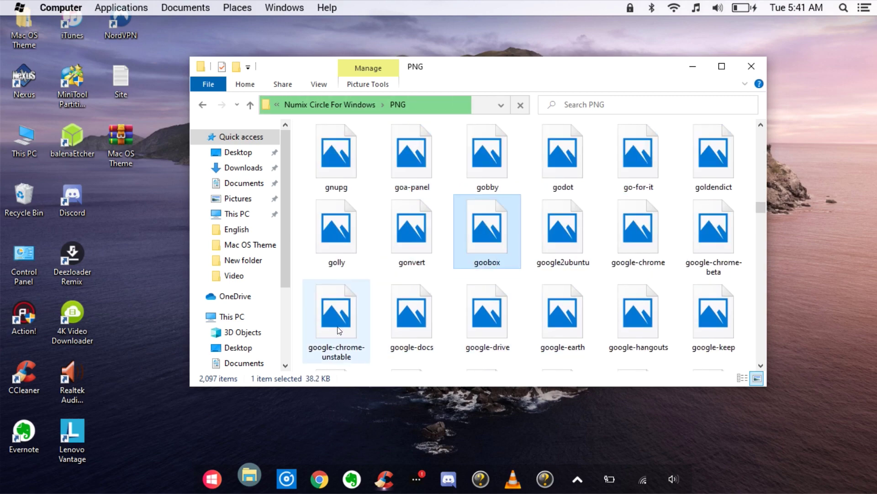
left_click(649, 247)
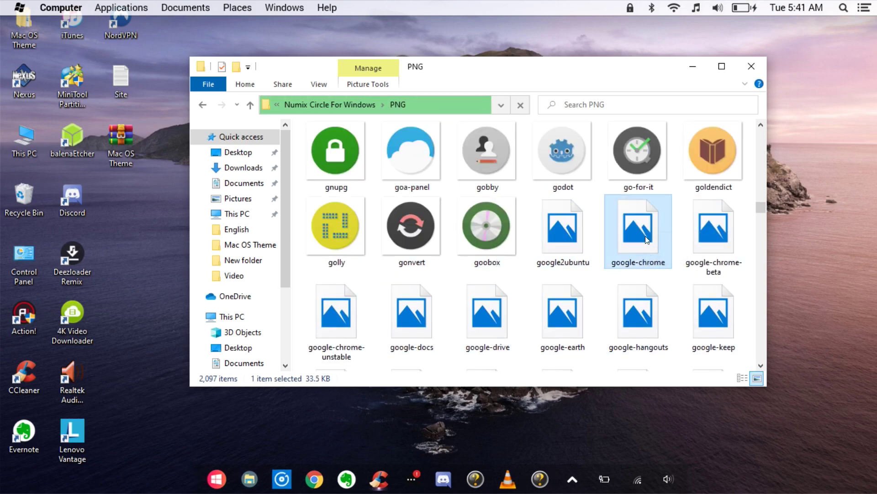
key("m")
key("l")
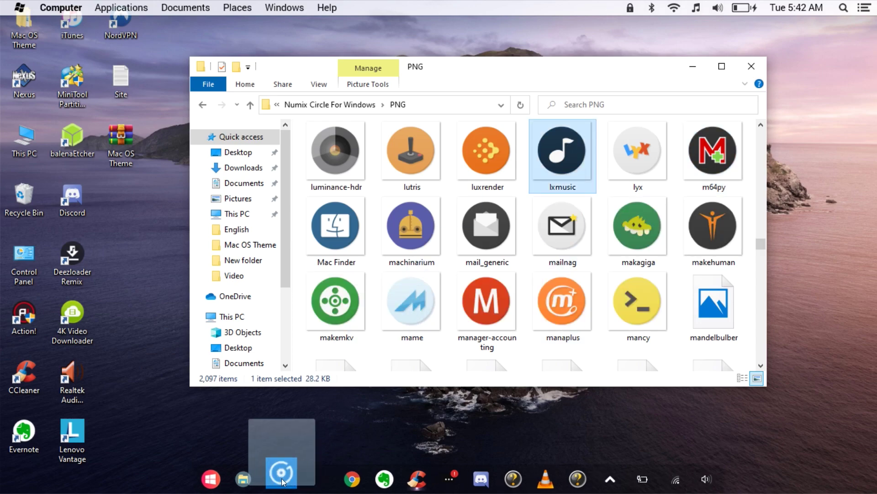
Step: Use the evernote and Discord images as the icons of the matching dock items, looking for a CCleaner image in between
type("ev")
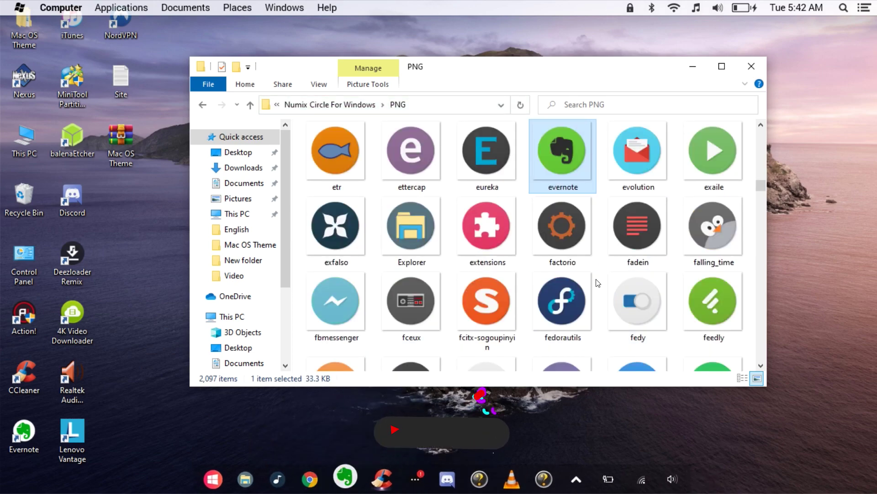
type("calich")
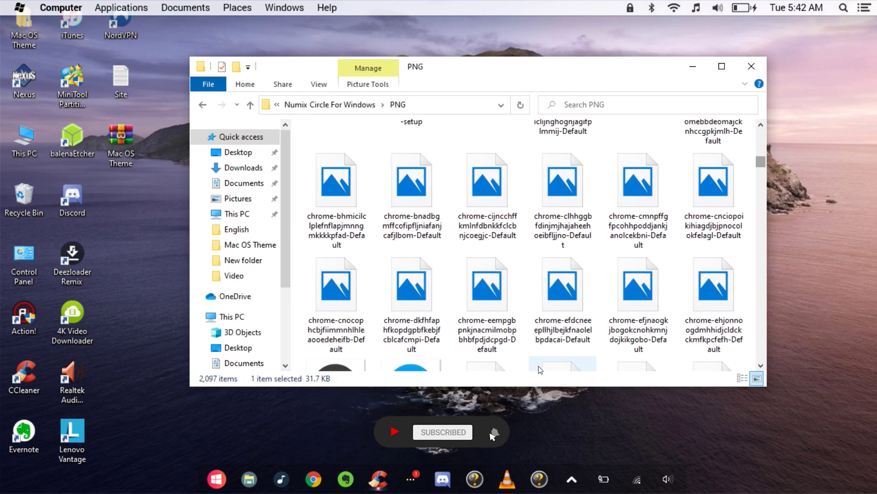
type("dis")
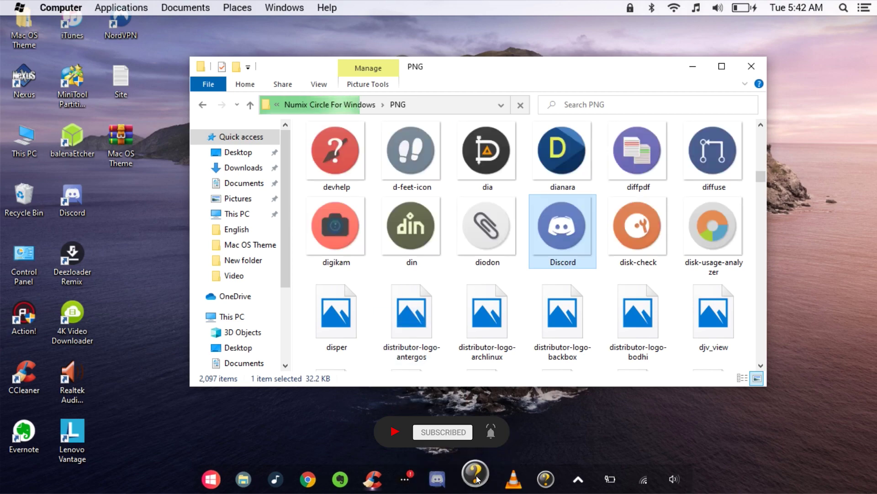
Step: Find the AdobePhotoshop image and use it as the icon for the Photoshop CC 2019 dock item
left_click(480, 398)
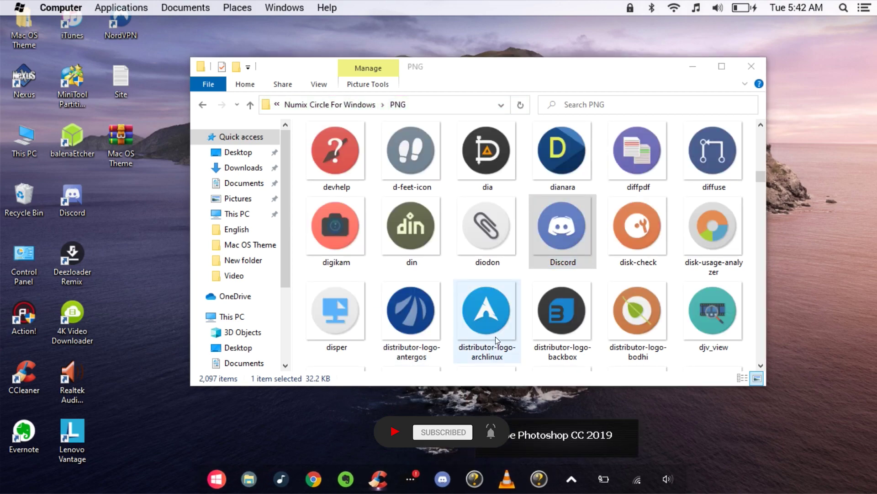
left_click(495, 337)
type("paadadobep")
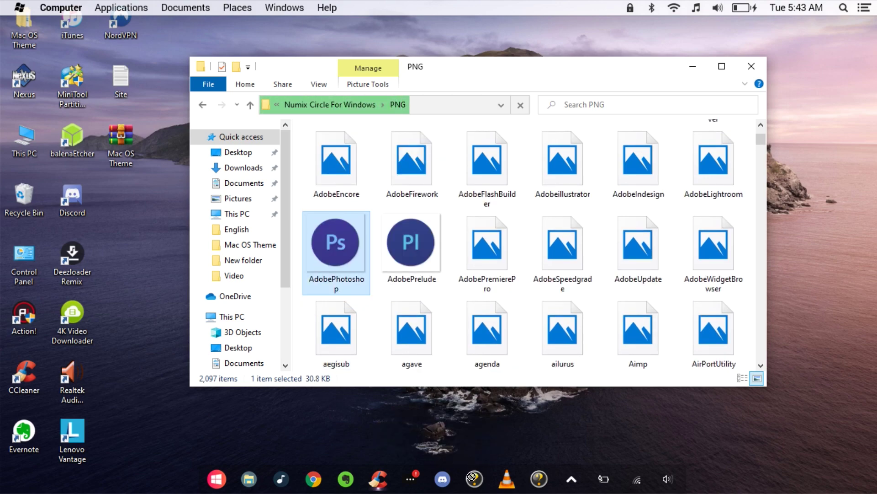
mouse_move(503, 477)
left_click_drag(503, 477, 507, 478)
left_click(589, 257)
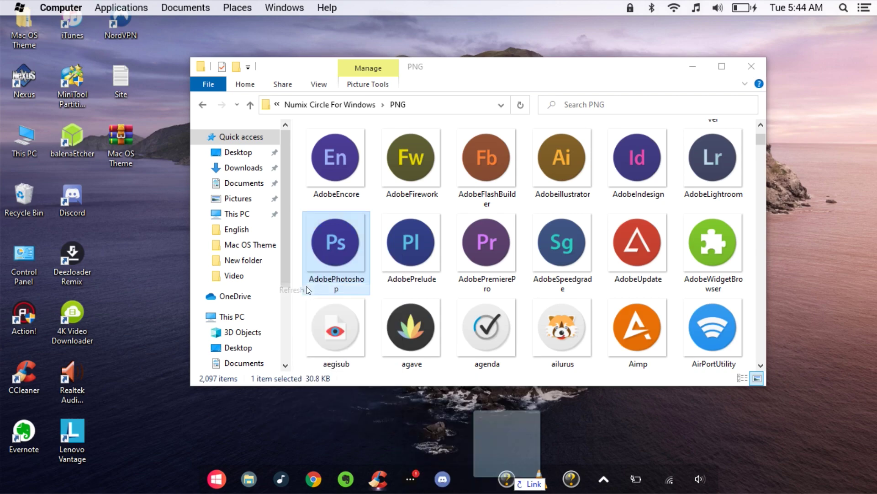
left_click_drag(308, 297, 507, 479)
Step: Use the VLC Media Player image for the VLC dock item and the etcher image for the question-mark item beside it
type("vlc")
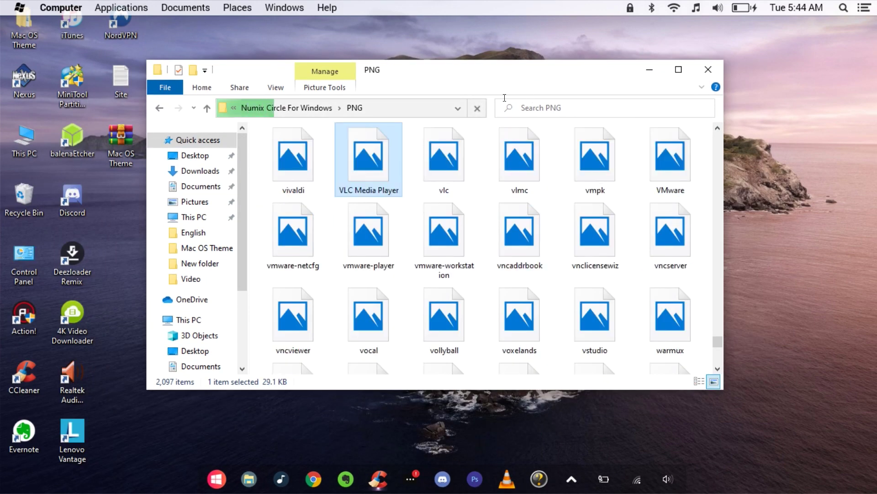
left_click_drag(362, 168, 505, 478)
type("etcher")
left_click_drag(586, 177, 542, 475)
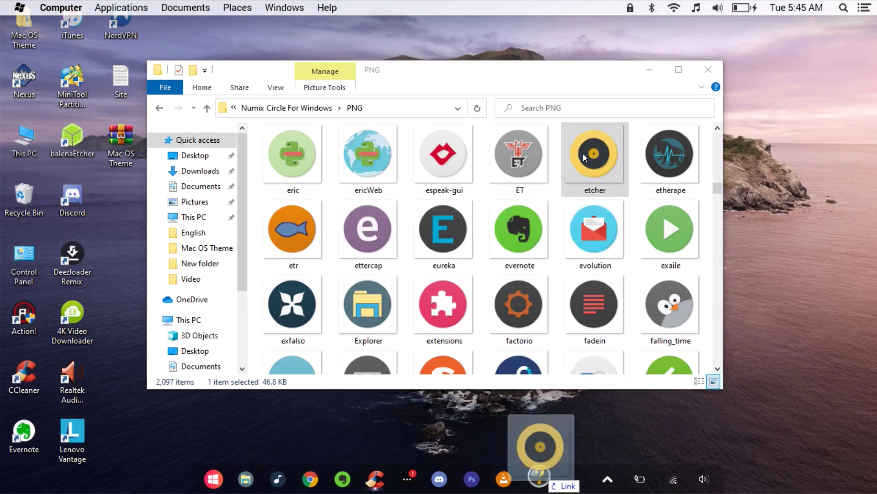
left_click_drag(546, 479, 542, 477)
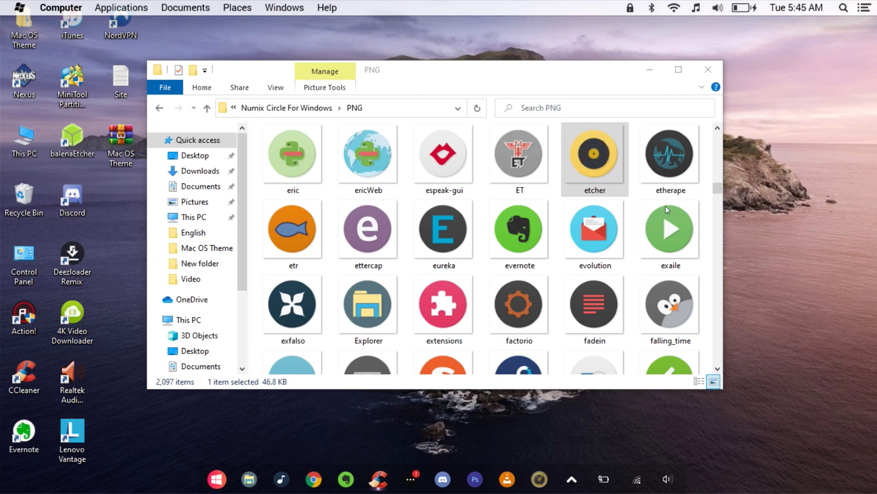
Step: Close the PNG icon folder, hide all desktop icons and refresh the desktop
left_click(709, 70)
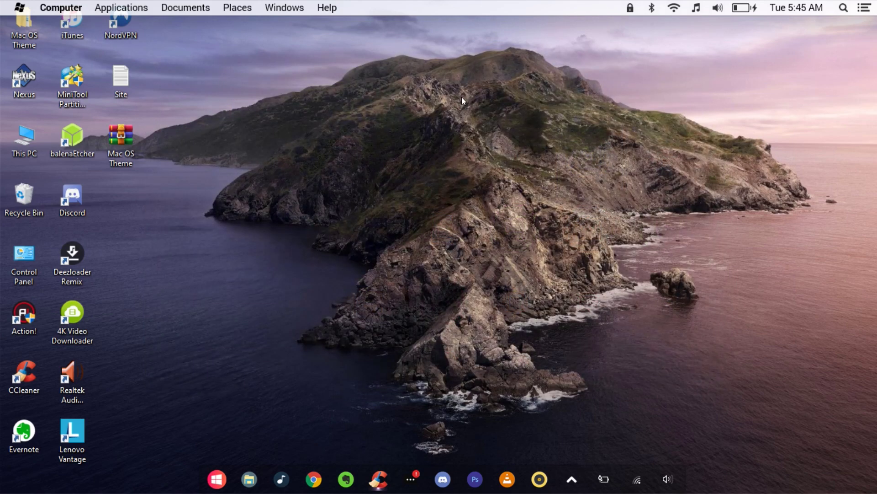
right_click(463, 97)
mouse_move(526, 107)
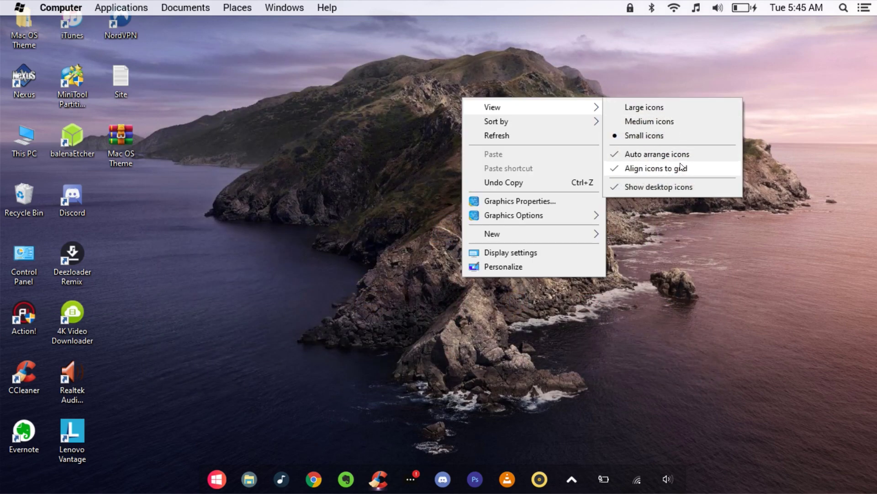
left_click(679, 186)
right_click(382, 101)
left_click(403, 140)
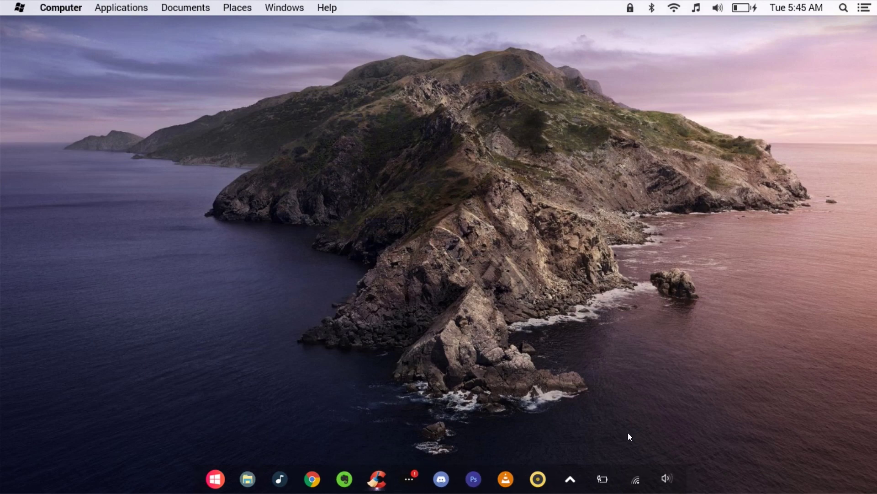
Step: View the program list of the Yosemite menu bar's Windows logo and make the desktop icons visible again
left_click(19, 7)
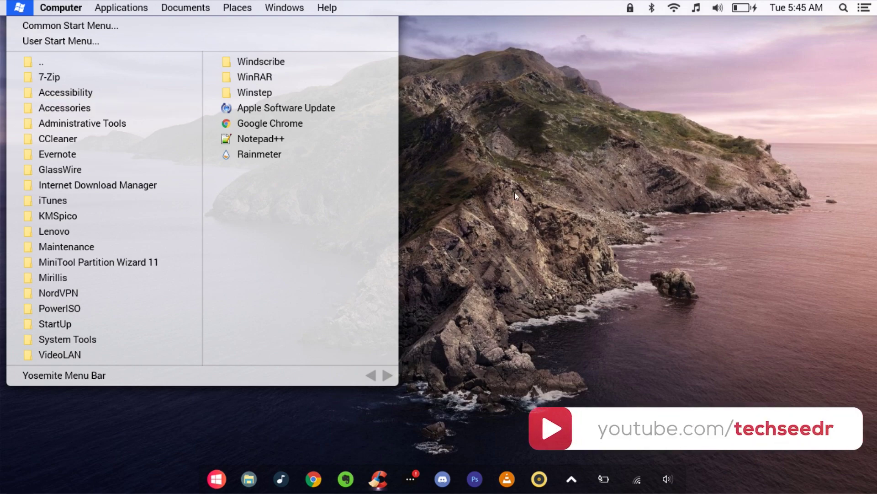
left_click(19, 7)
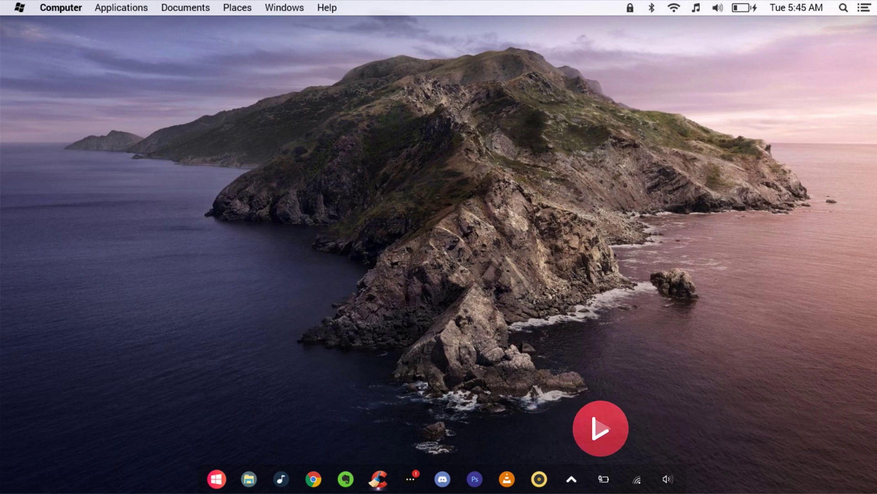
right_click(405, 240)
mouse_move(525, 250)
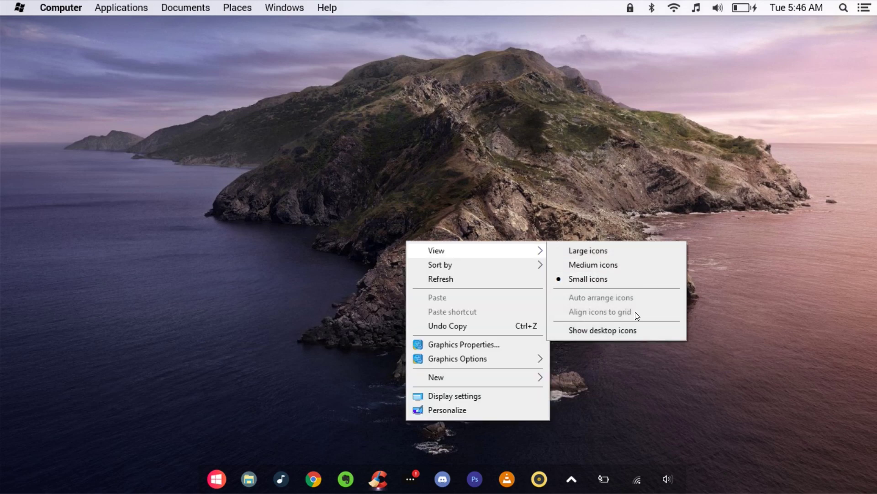
left_click(630, 330)
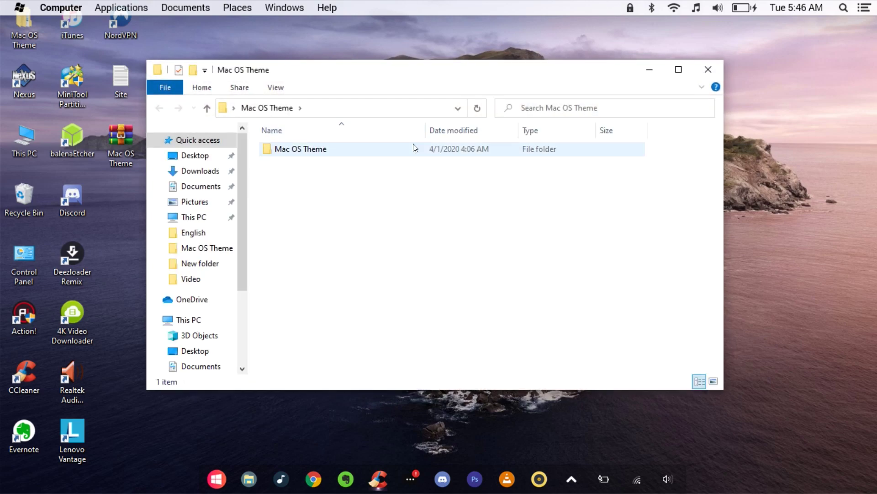
Step: Set the macos_catalina_night_mountains image from the inner Mac OS Theme folder as the desktop background and close the folder
double_click(413, 146)
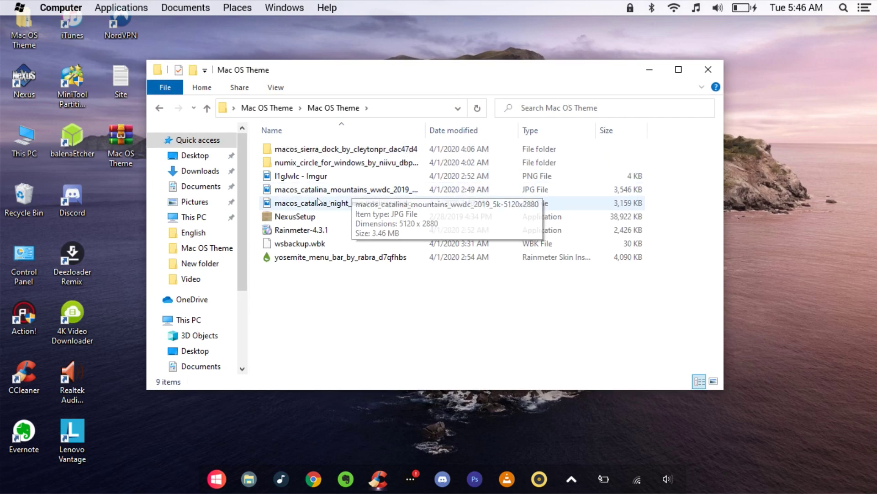
left_click(320, 202)
right_click(320, 202)
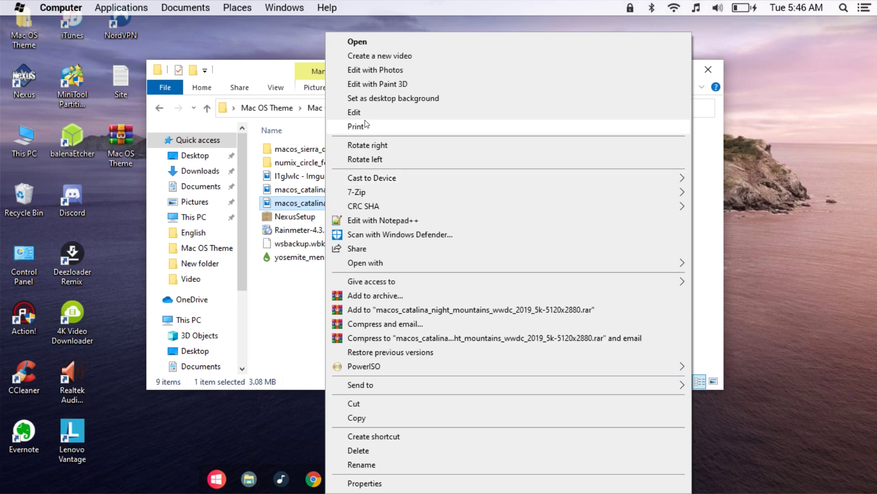
left_click(365, 101)
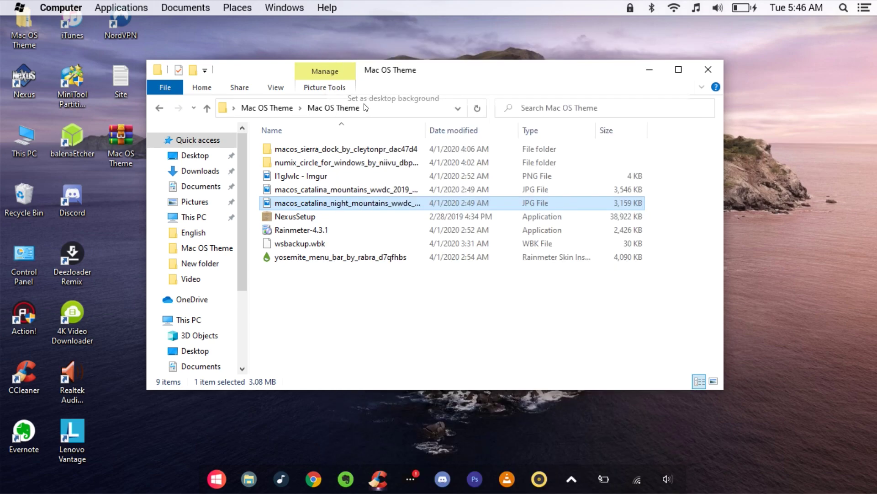
left_click(715, 70)
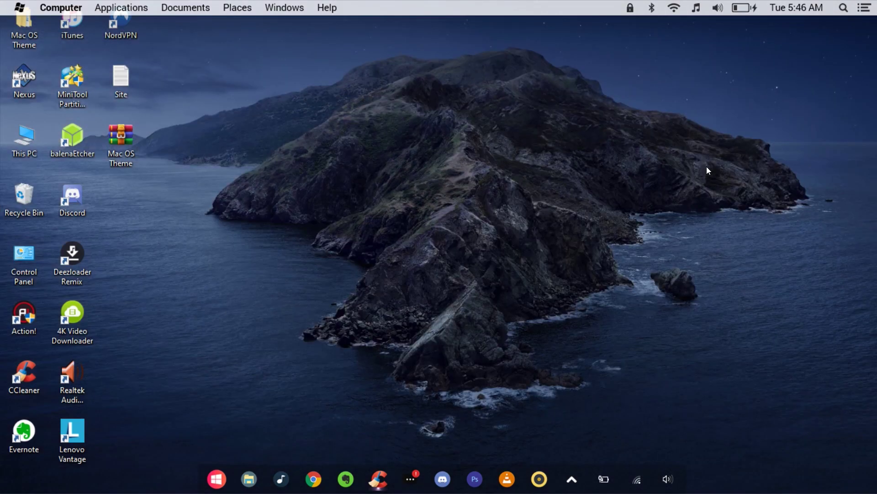
Step: Hide the desktop icons to view the night wallpaper alone, and show the icons again
right_click(706, 168)
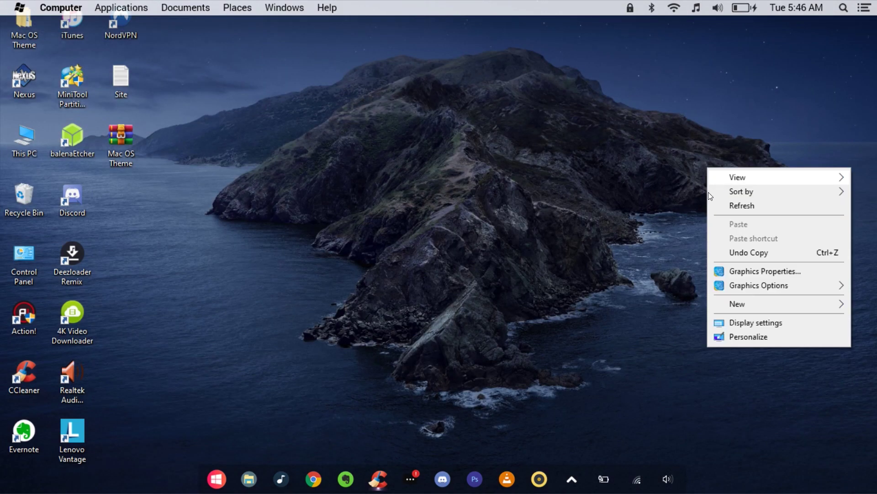
mouse_move(717, 177)
left_click(670, 255)
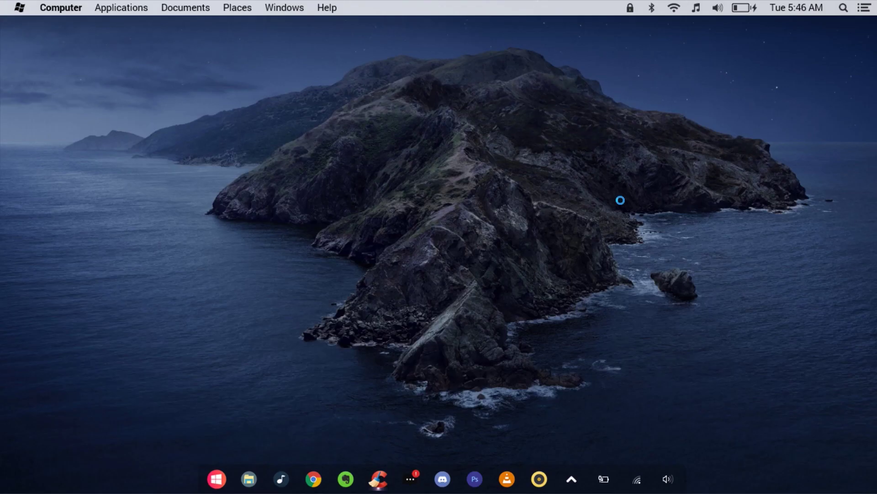
right_click(625, 202)
mouse_move(627, 202)
left_click(566, 283)
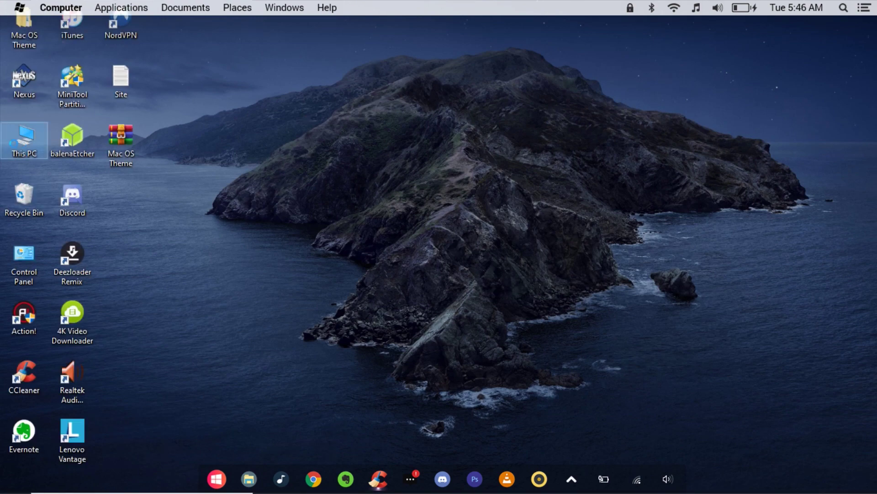
Step: Open System Restore through the system protection settings in the properties of This PC
right_click(17, 147)
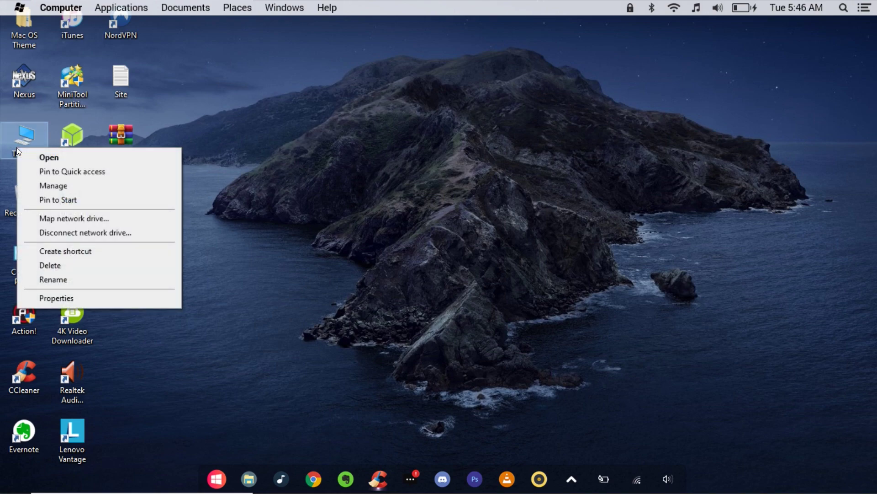
left_click(61, 297)
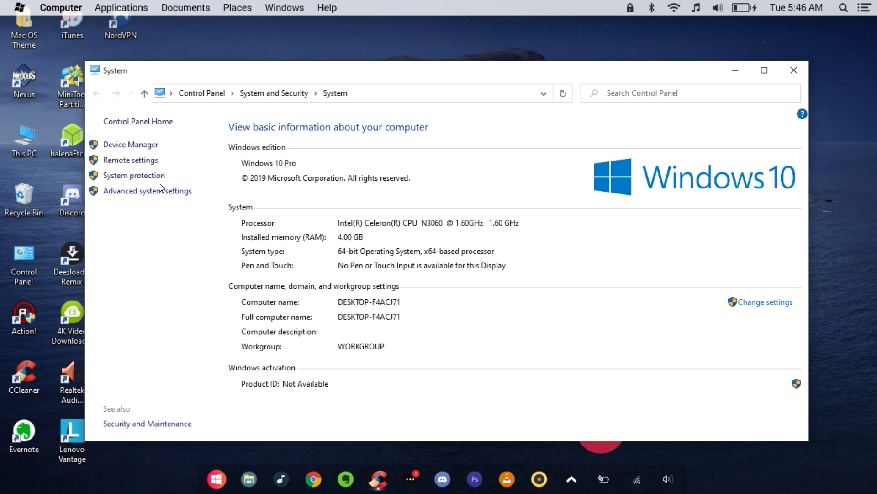
left_click(144, 177)
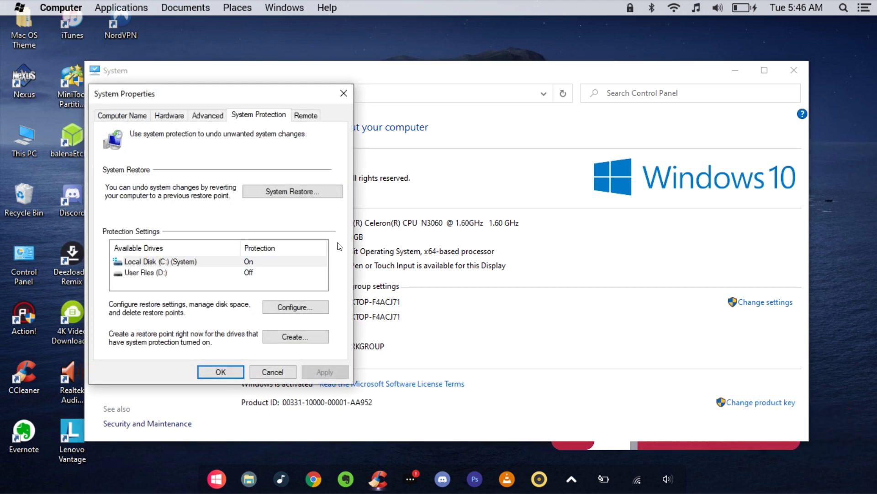
left_click(276, 195)
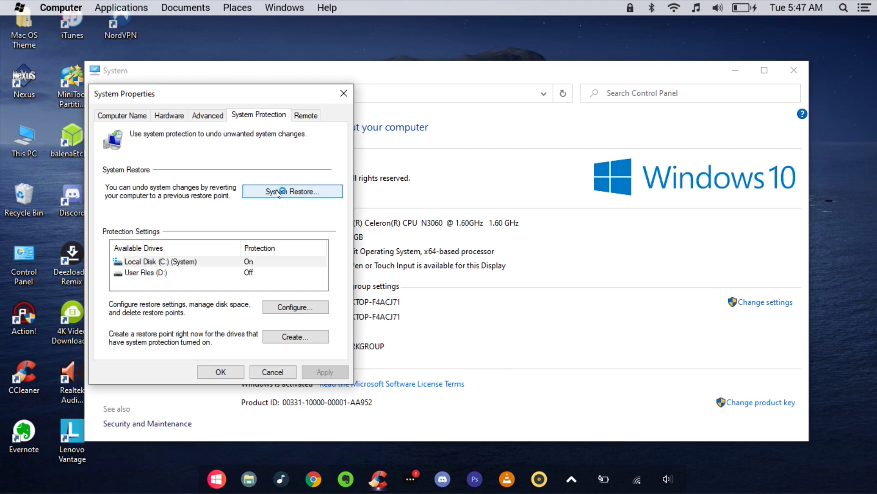
left_click(276, 194)
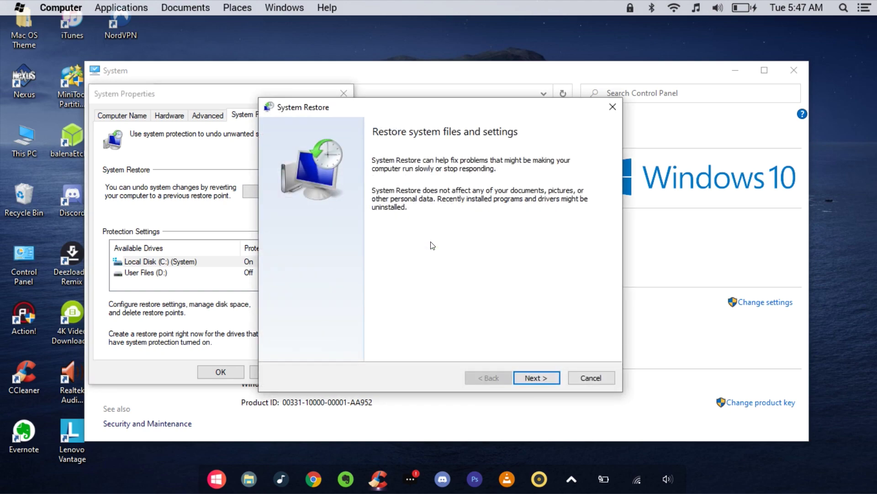
Step: Try to restore the computer to the manual restore point "macOS Restore"
left_click(536, 377)
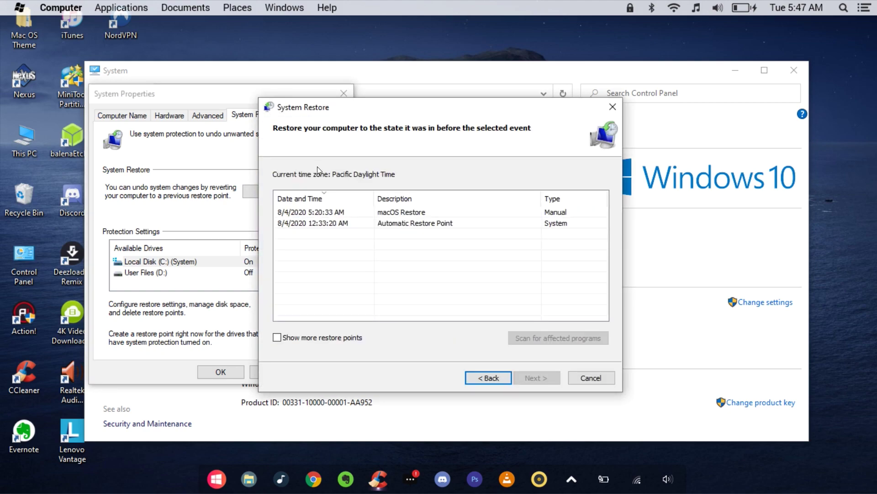
left_click(414, 213)
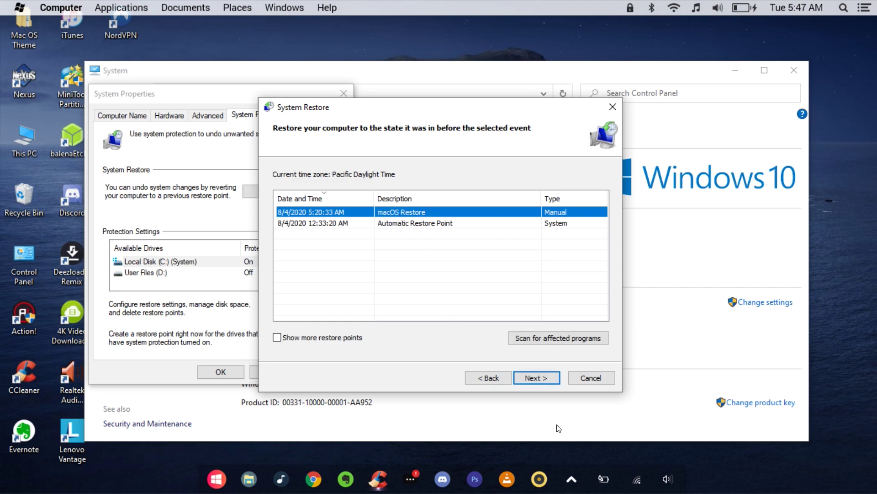
left_click(542, 377)
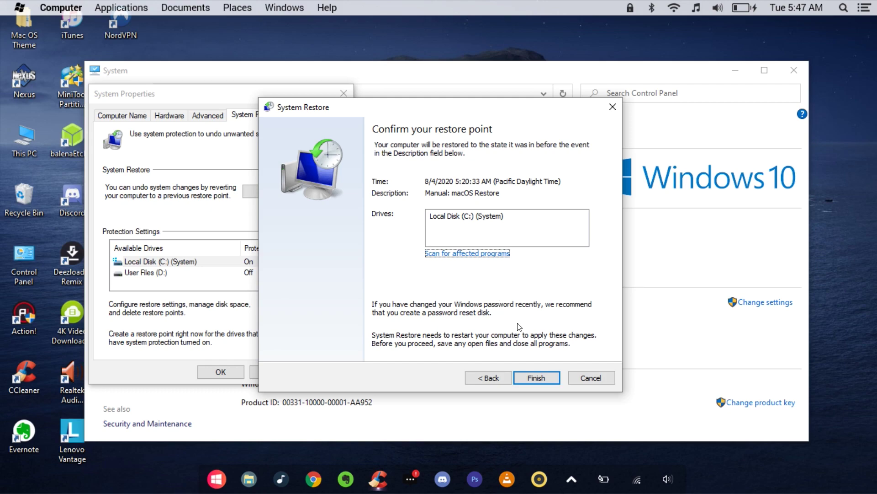
left_click(533, 377)
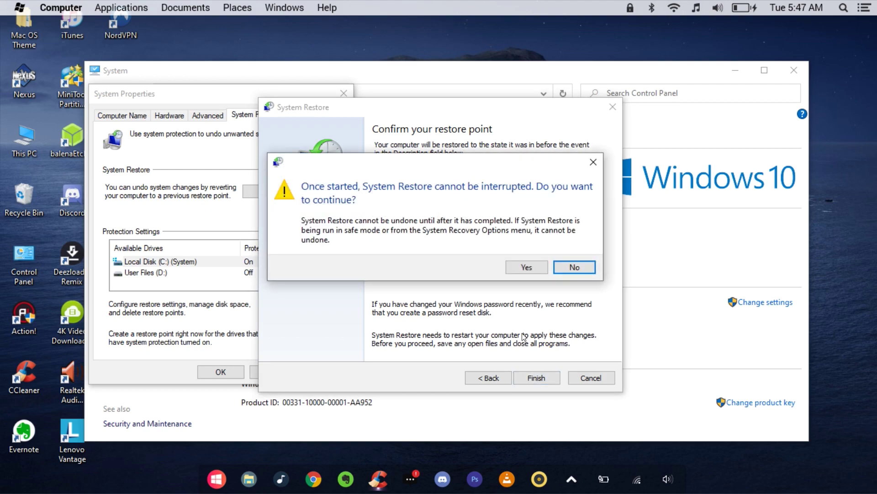
left_click(526, 269)
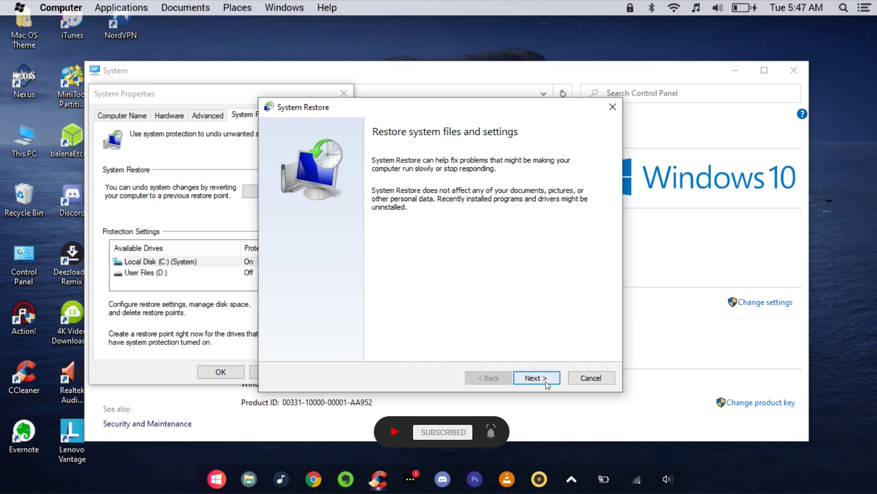
Step: Choose the "macOS Restore" point again and finish the System Restore wizard up to its final confirmation
left_click(546, 380)
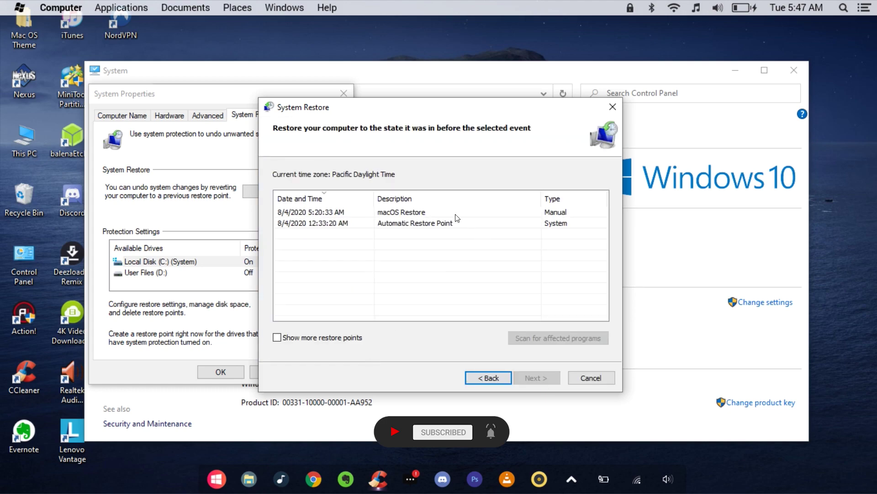
left_click(383, 213)
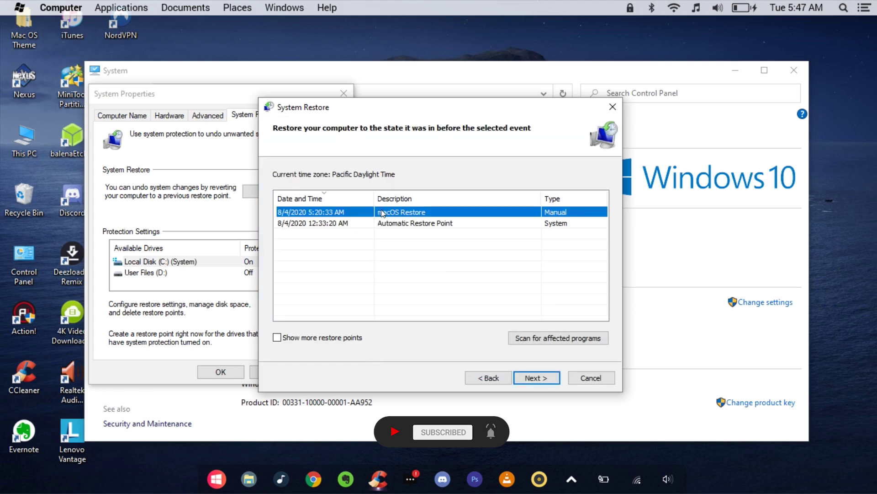
left_click(542, 377)
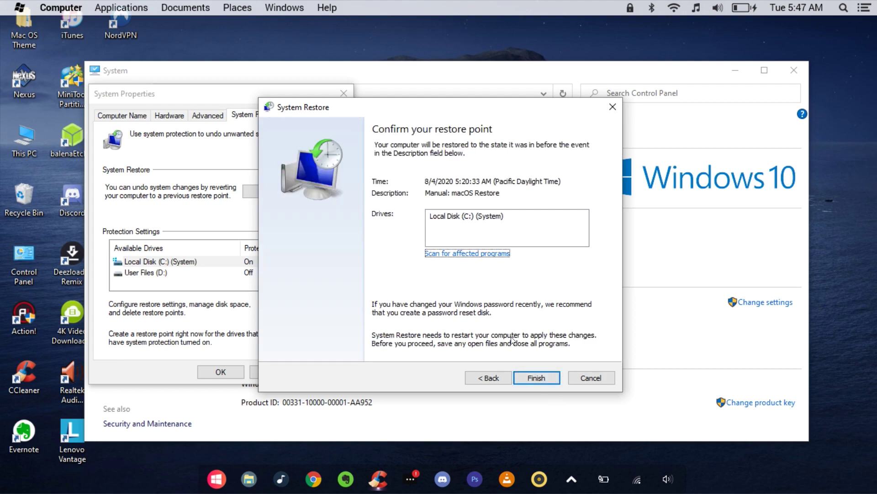
left_click(533, 377)
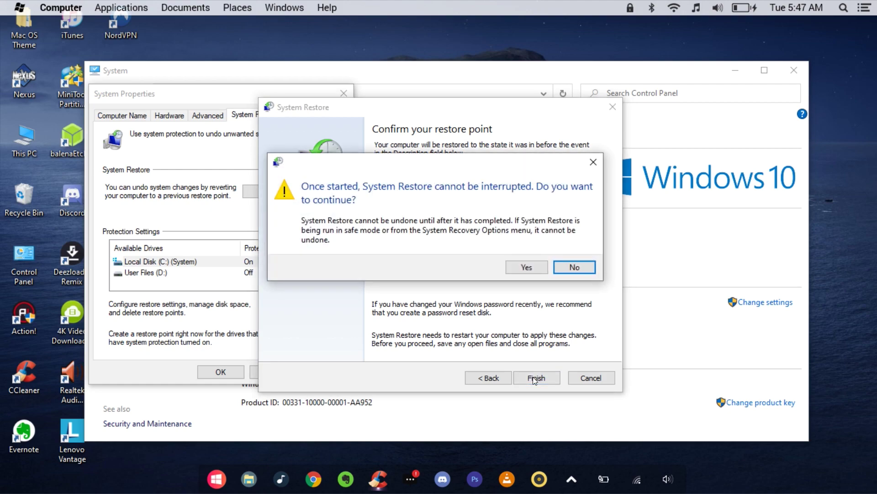